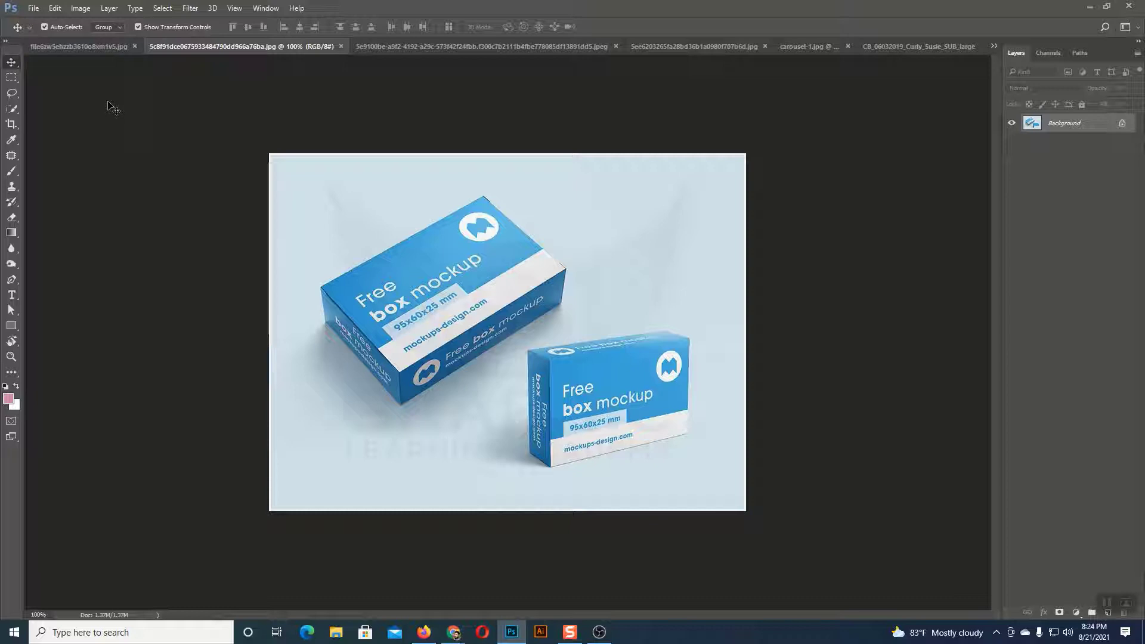
click(12, 94)
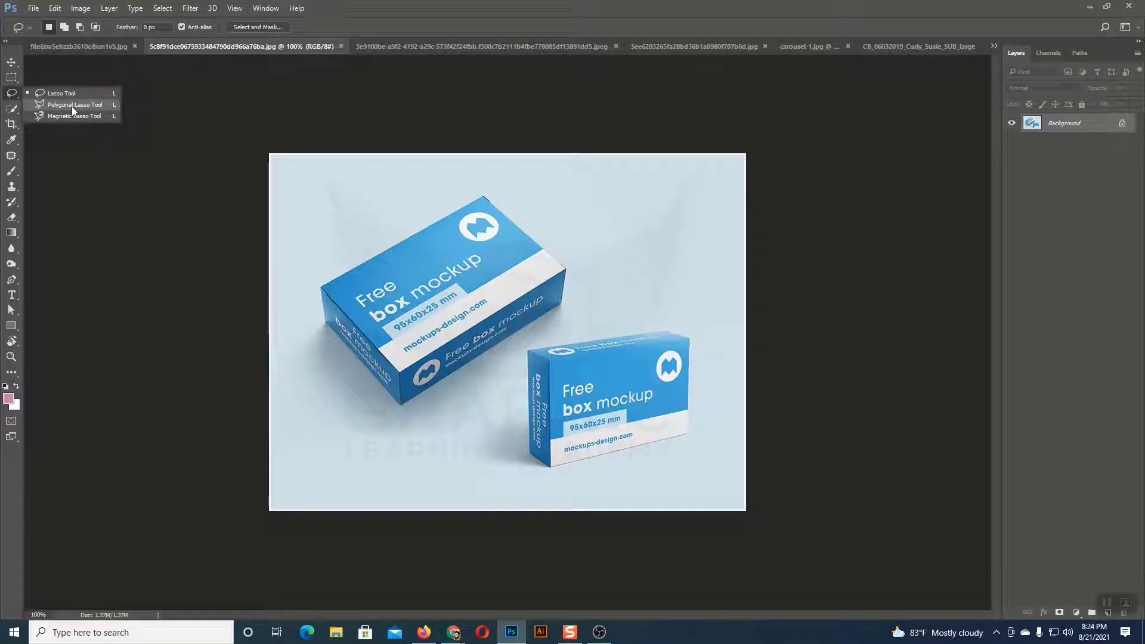
click(10, 62)
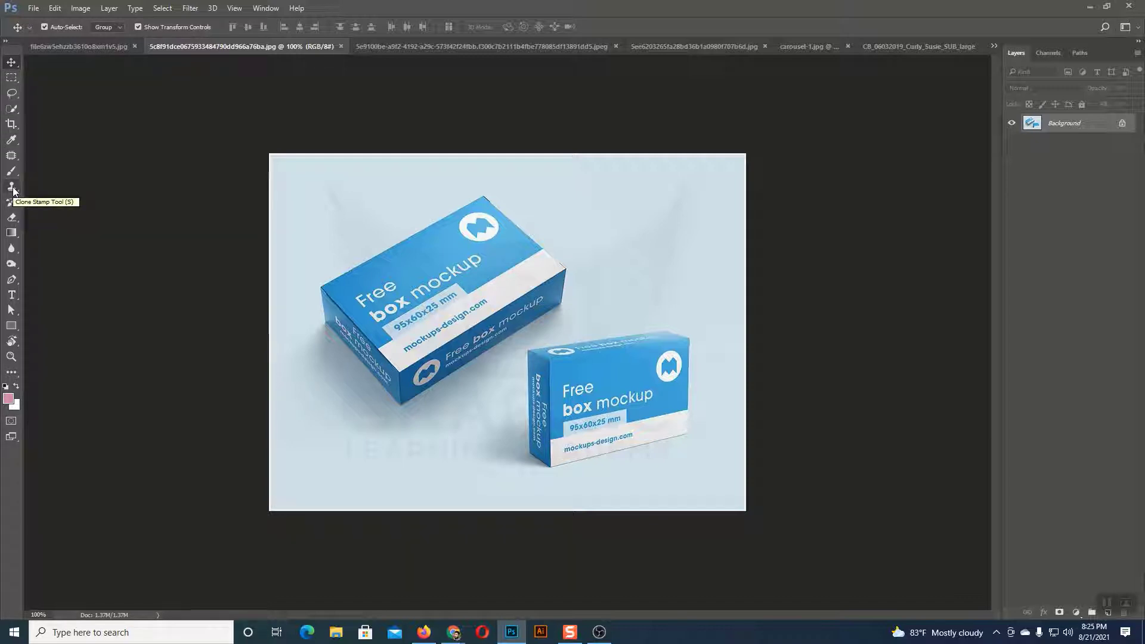
Step: Enlarge the Eraser tool's brush and erase the right part of the locked Background, including most of the small box
click(13, 219)
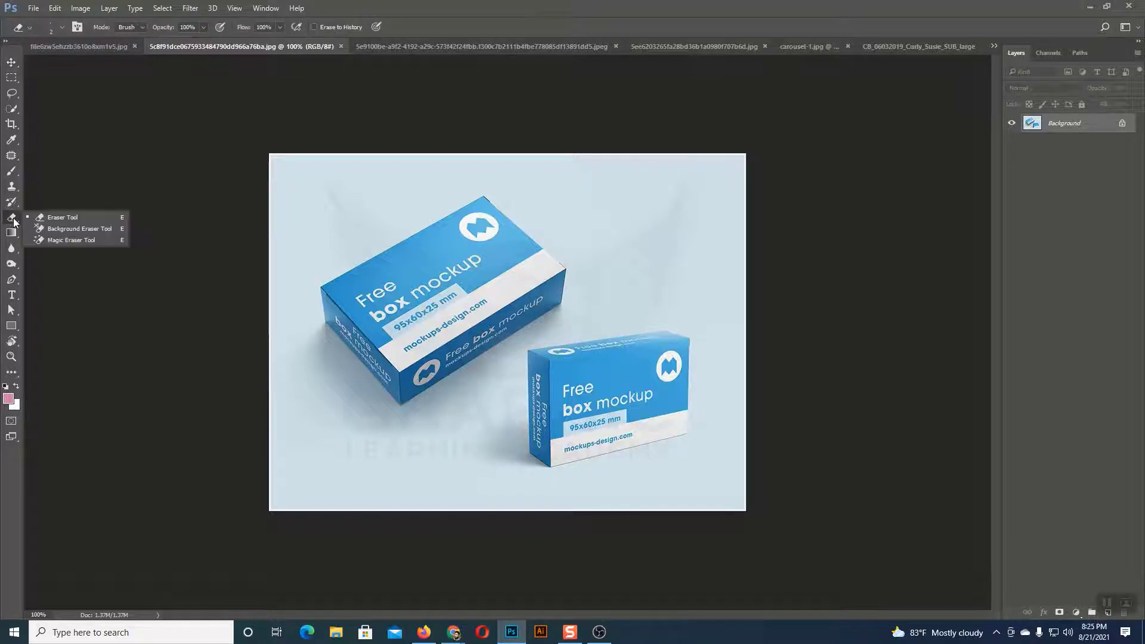
click(62, 218)
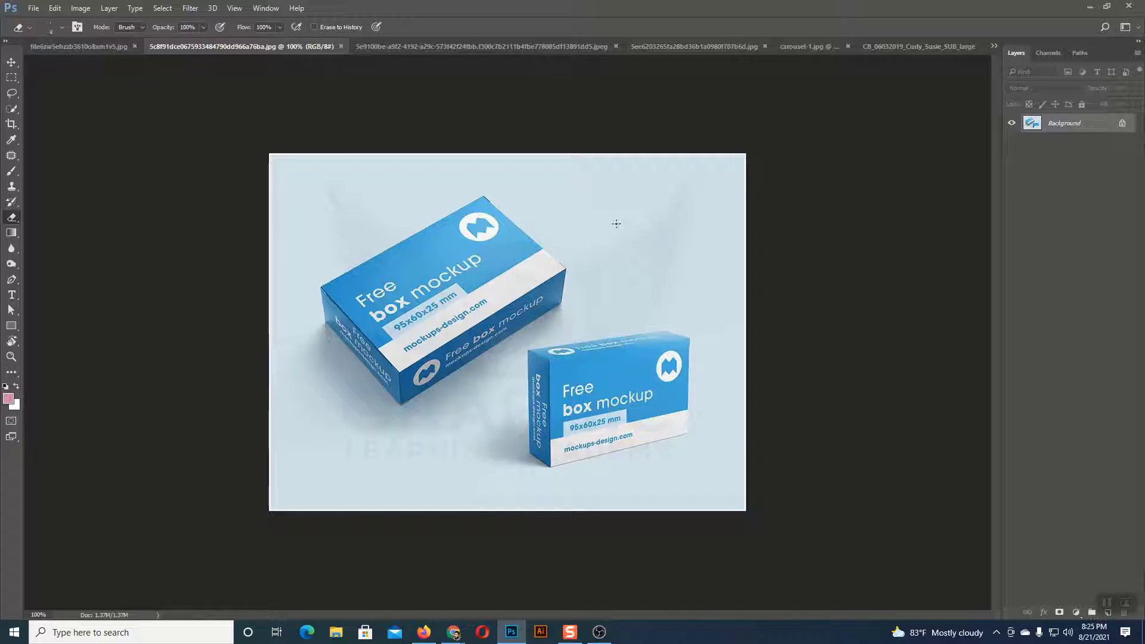
key(bracketright)
key(bracketright)
key(bracketright)
key(bracketright)
key(bracketright)
key(bracketright)
key(bracketright)
key(bracketright)
key(bracketright)
key(bracketright)
key(bracketright)
key(bracketright)
key(bracketright)
key(bracketright)
key(bracketright)
key(bracketright)
mouse_move(715, 179)
mouse_down()
mouse_move(733, 146)
mouse_move(744, 378)
mouse_move(733, 478)
mouse_move(717, 482)
mouse_move(697, 164)
mouse_move(700, 523)
mouse_move(685, 455)
mouse_move(689, 205)
mouse_move(670, 213)
mouse_move(665, 483)
mouse_move(674, 493)
mouse_up()
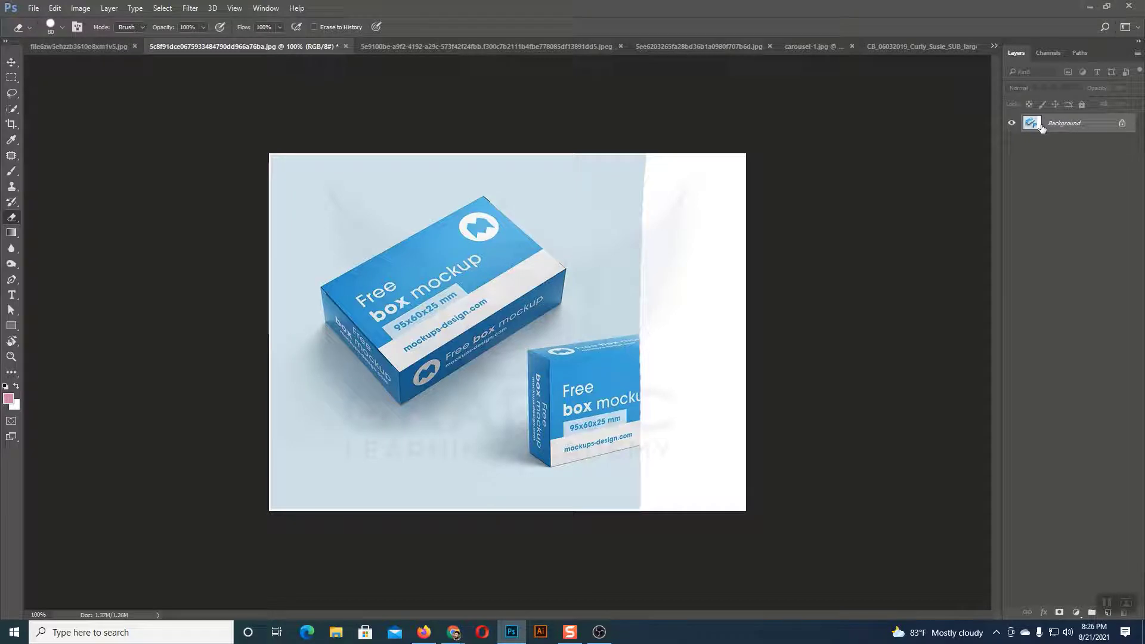
click(633, 174)
mouse_move(634, 234)
mouse_down()
mouse_move(625, 505)
mouse_move(608, 457)
mouse_move(581, 137)
mouse_move(599, 207)
mouse_move(604, 180)
mouse_move(595, 516)
mouse_move(617, 212)
mouse_up()
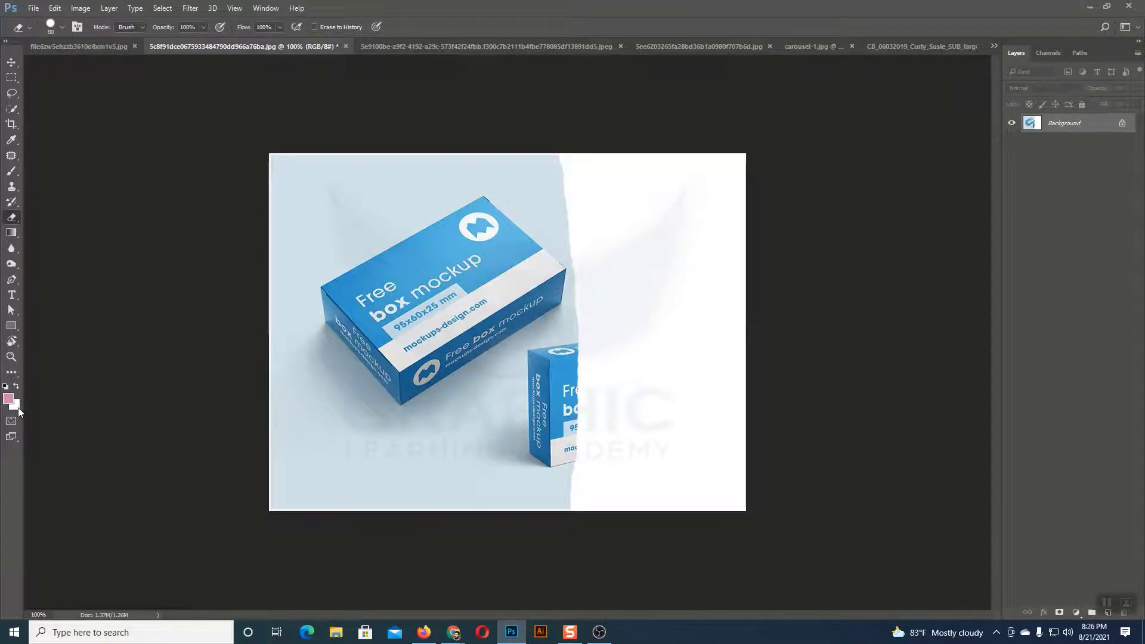
Step: Unlock the Background layer and erase a vertical strip to transparency through the middle of the image
click(1122, 127)
click(551, 164)
drag(556, 177, 563, 519)
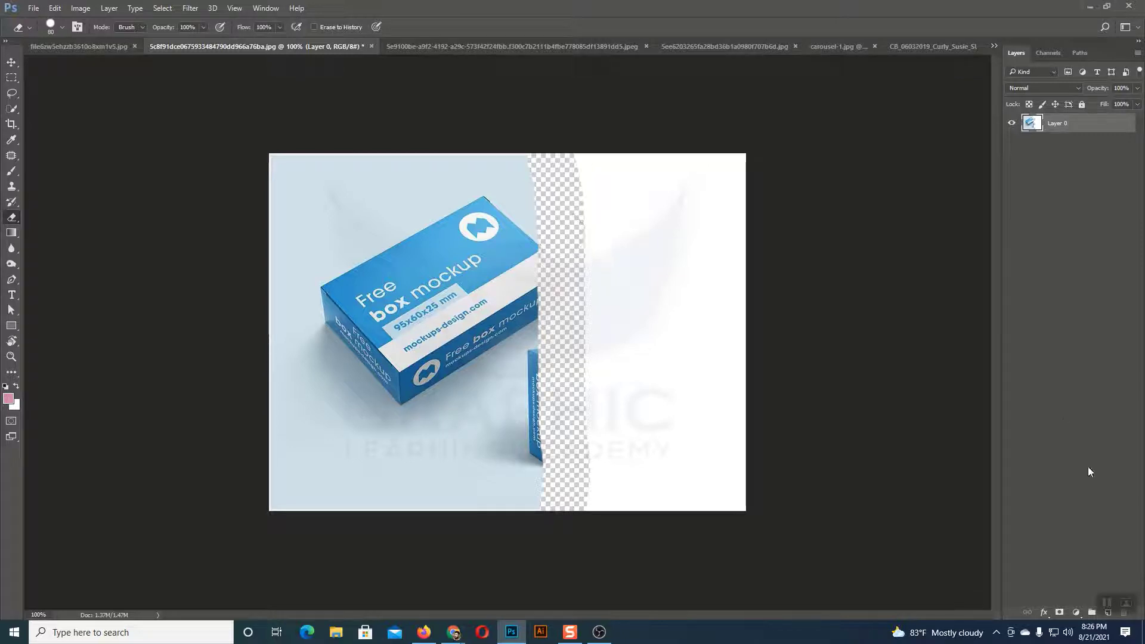
Step: Add a blank layer above the box image and hide the image layer
drag(1107, 47, 863, 53)
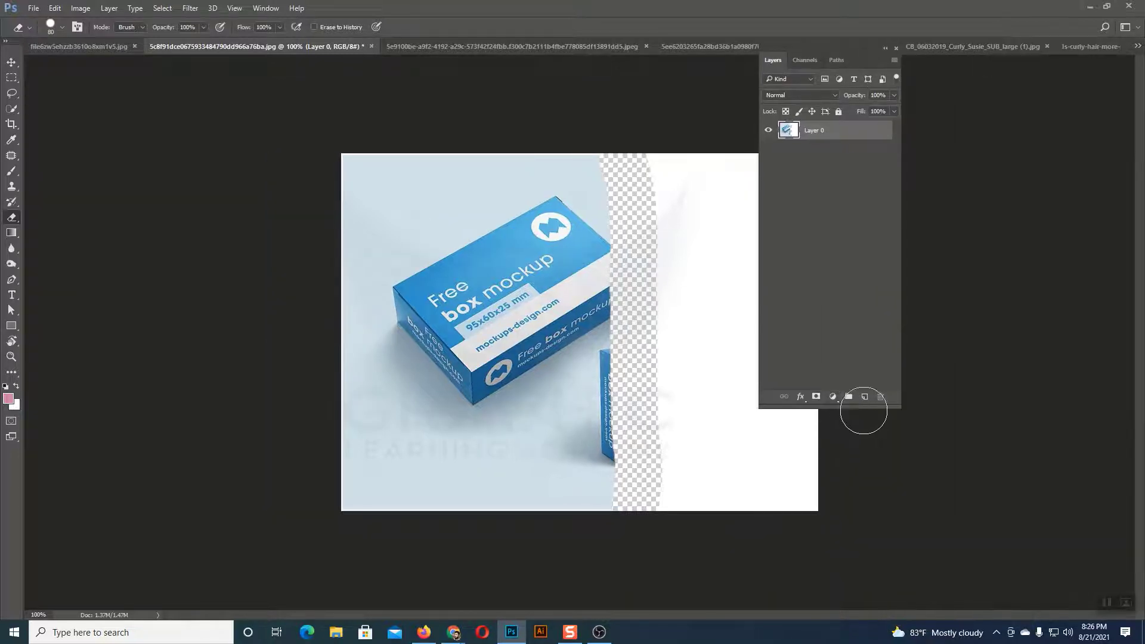
click(864, 396)
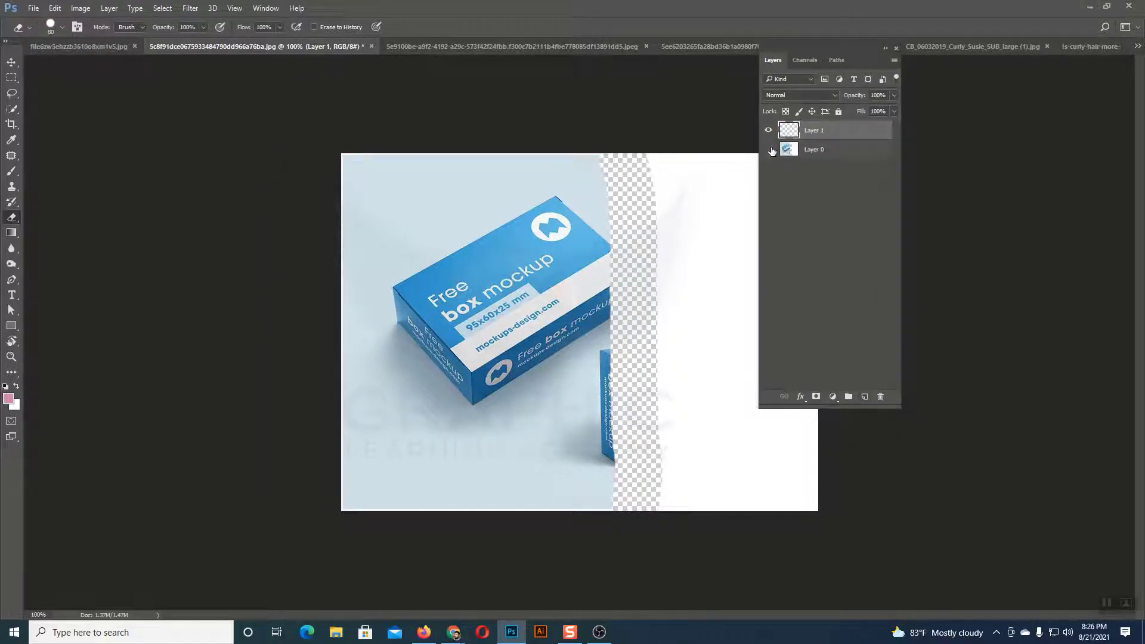
click(768, 149)
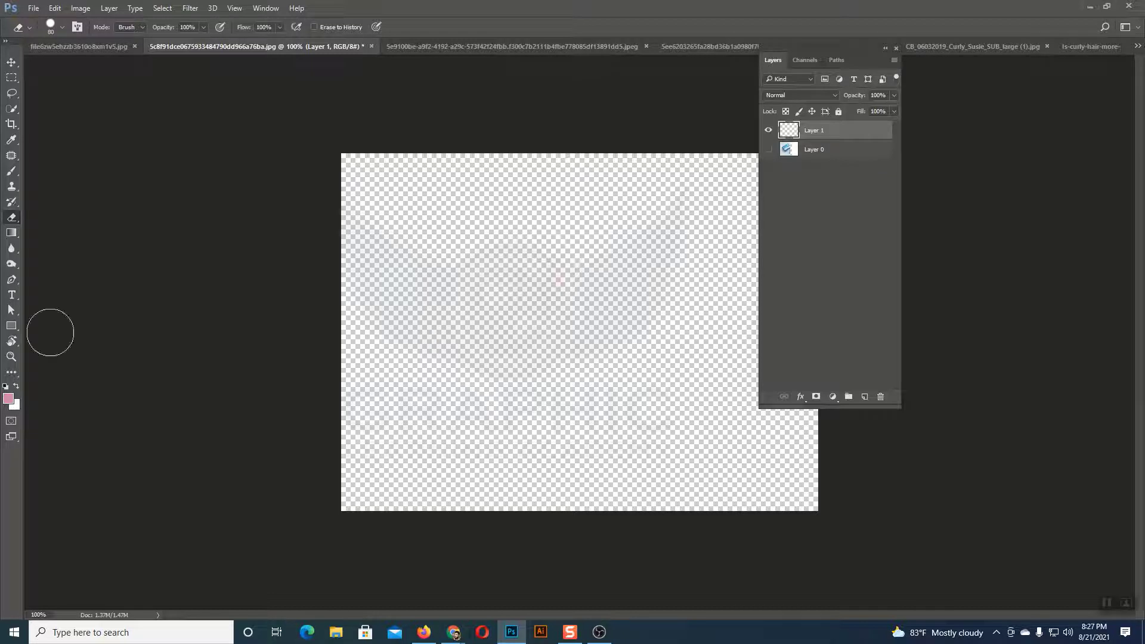
Step: Draw a pink rectangle of about 555 by 411 px in the middle of the canvas
click(20, 327)
drag(423, 215, 754, 460)
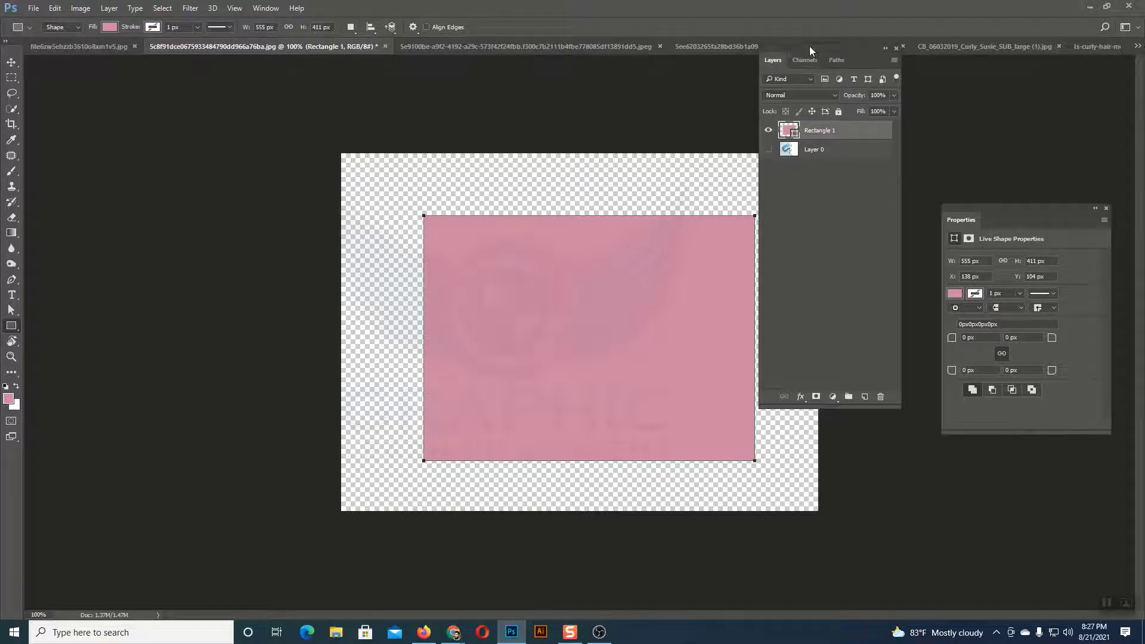
drag(810, 47, 1128, 78)
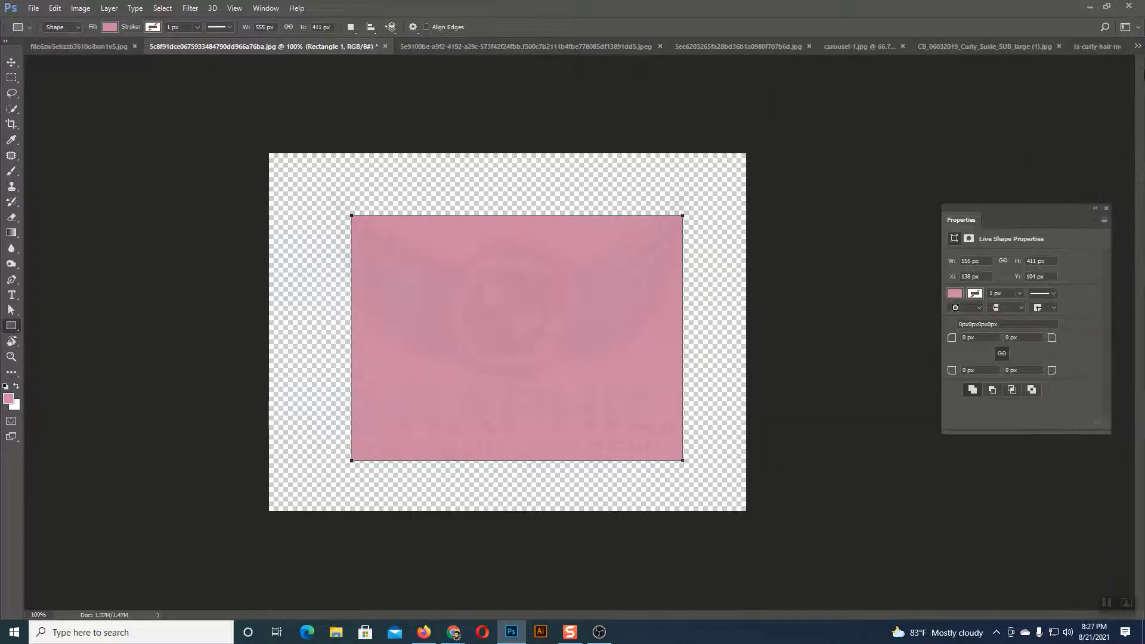
drag(1048, 206, 867, 145)
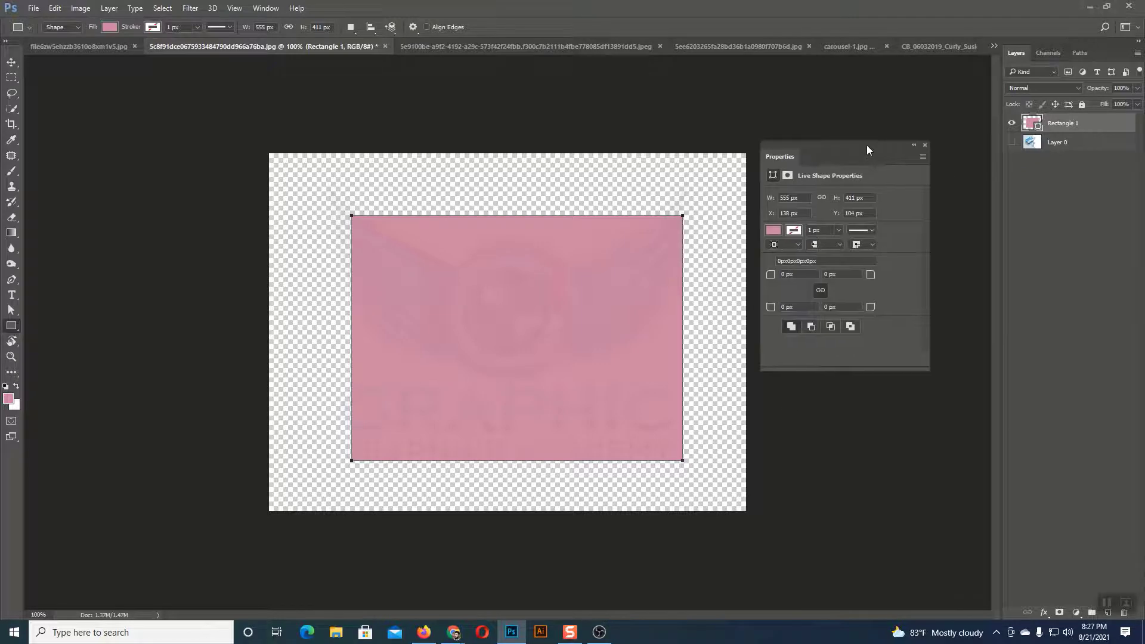
Step: Delete the rectangle layer and show the box image layer
key(Delete)
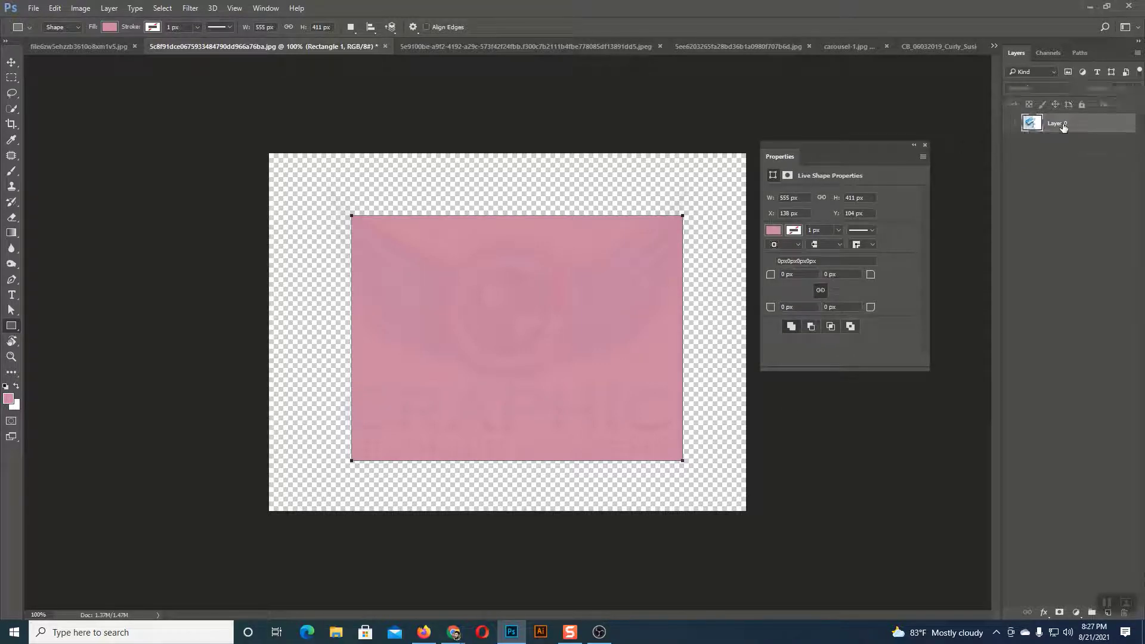
click(1016, 123)
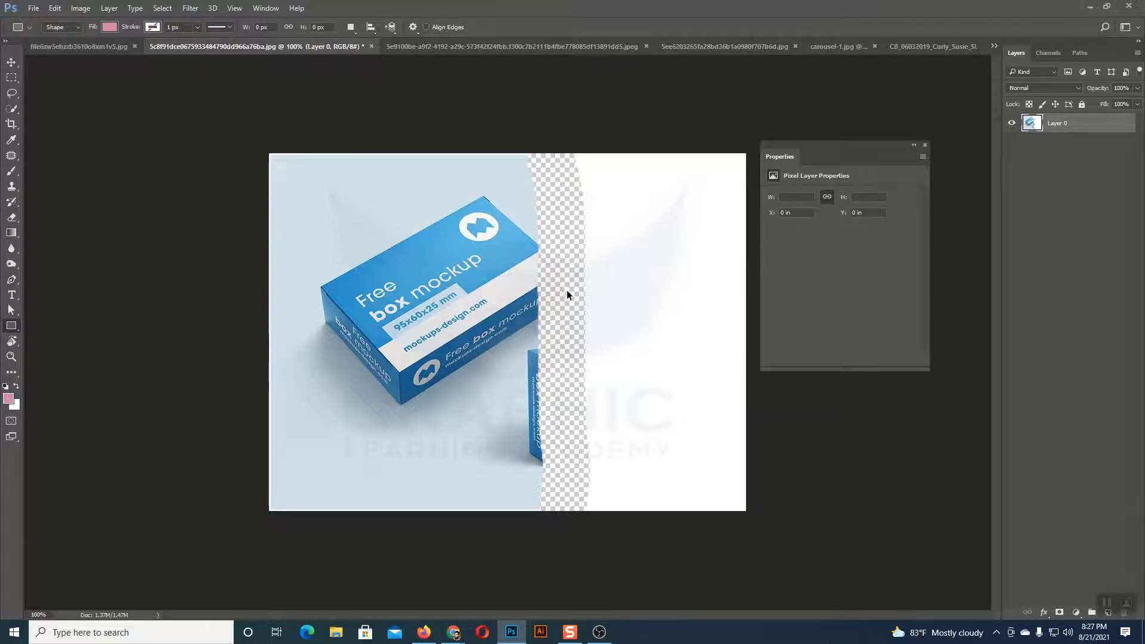
key(ctrl+z)
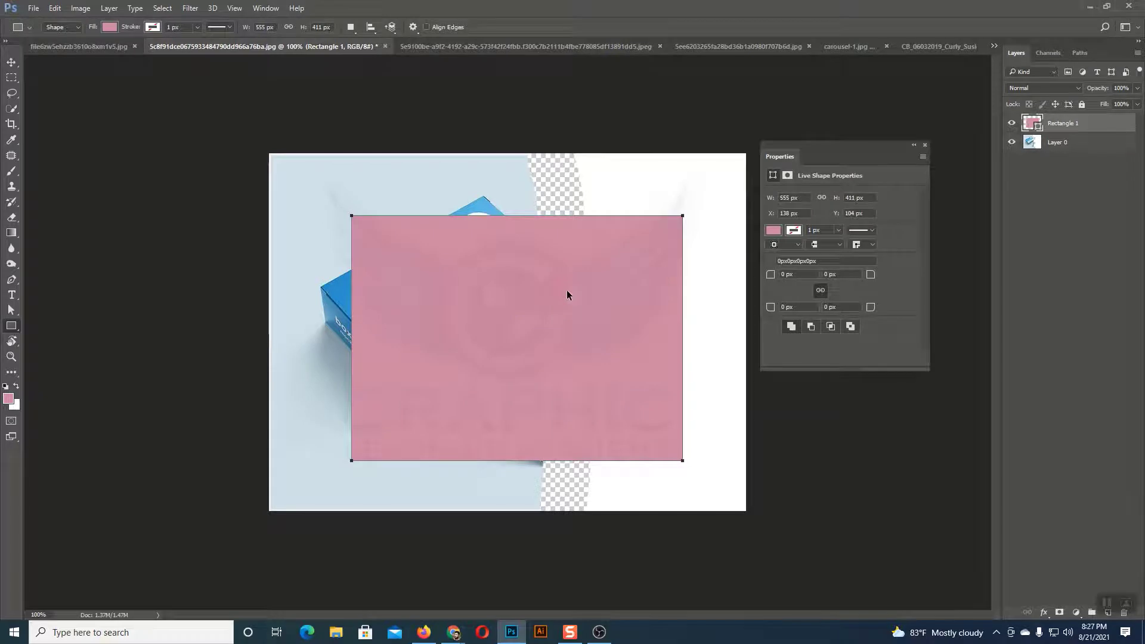
key(ctrl+z)
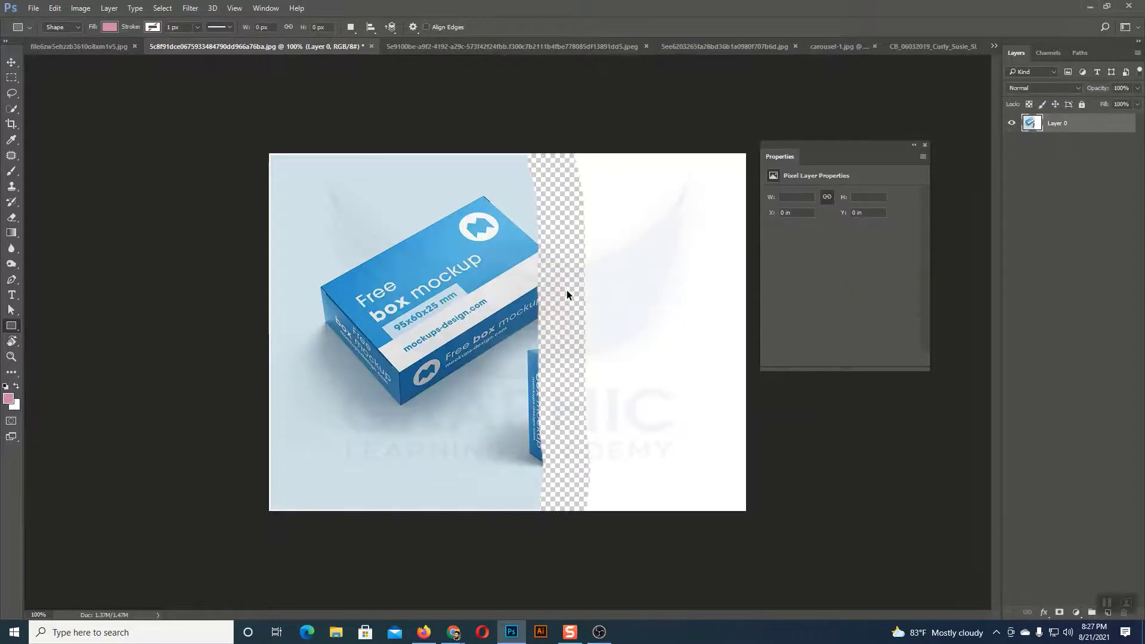
Step: Step back through the history to undo the erasing and layer edits on the box image
key(ctrl+alt+z)
key(ctrl+alt+z)
key(ctrl+alt+z)
key(ctrl+alt+z)
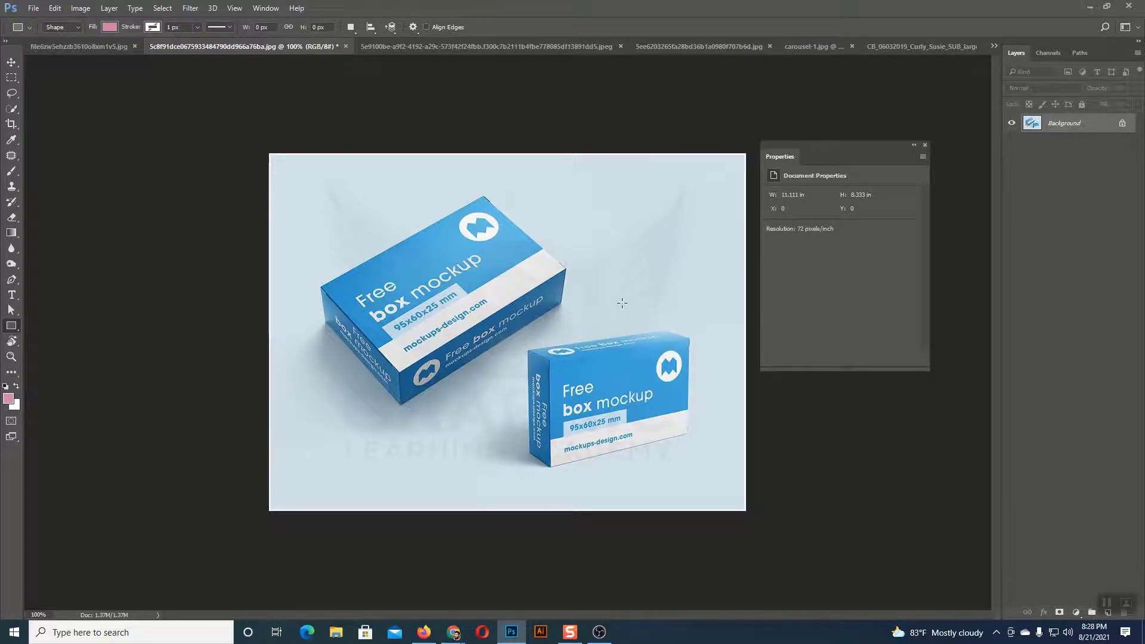
Step: Unlock the Background layer and select the large tilted box by outlining its corners with the Polygonal Lasso tool
key(ctrl+plus)
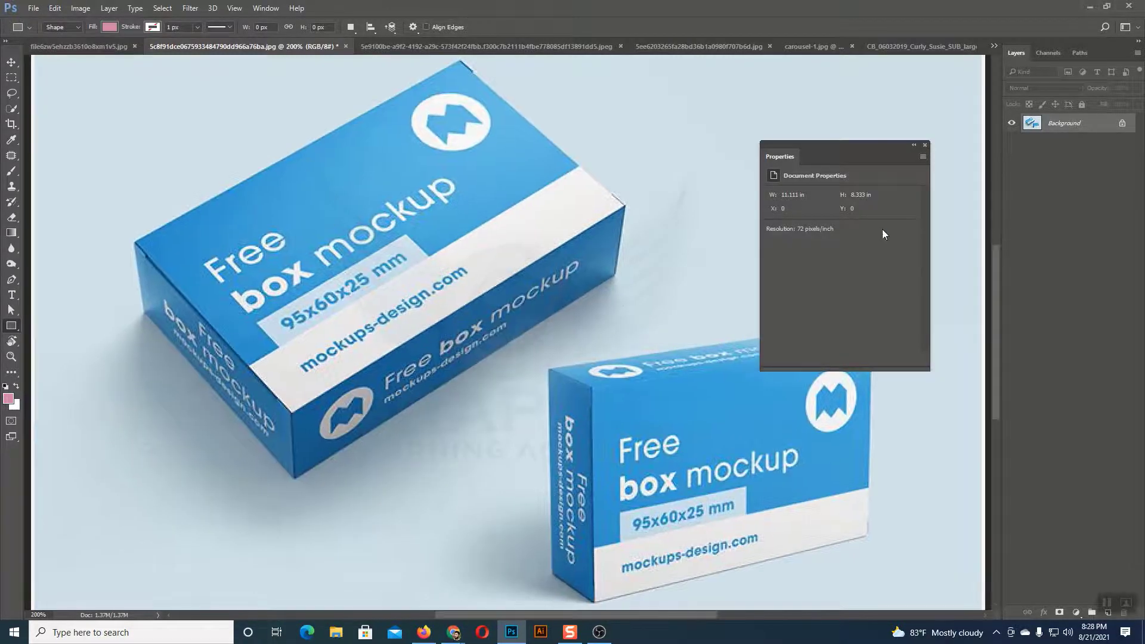
click(1121, 125)
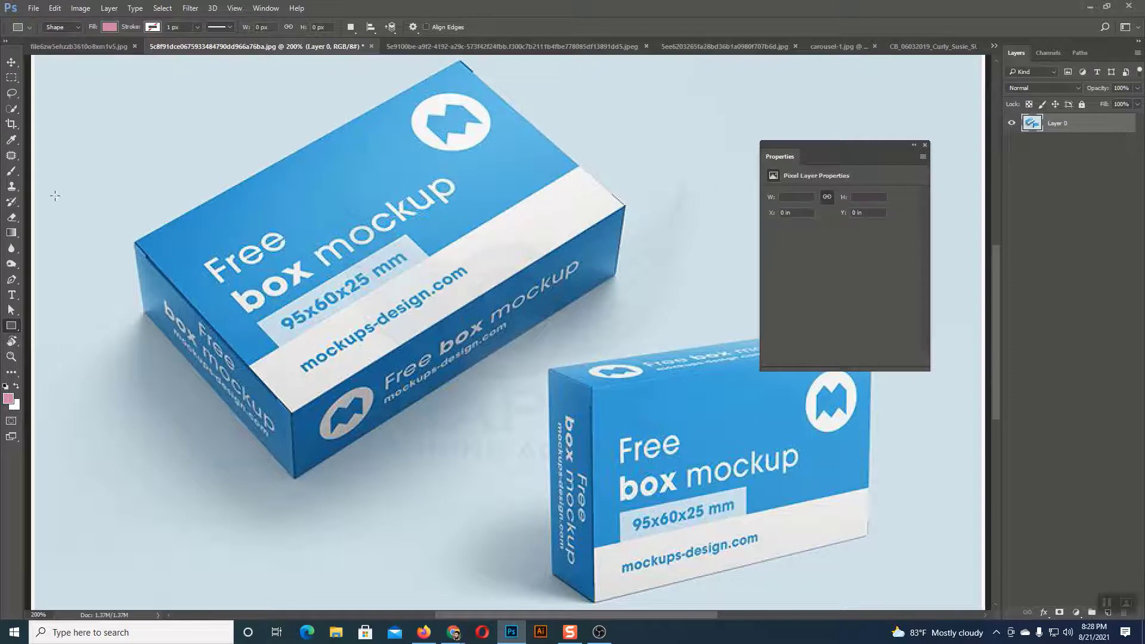
click(14, 94)
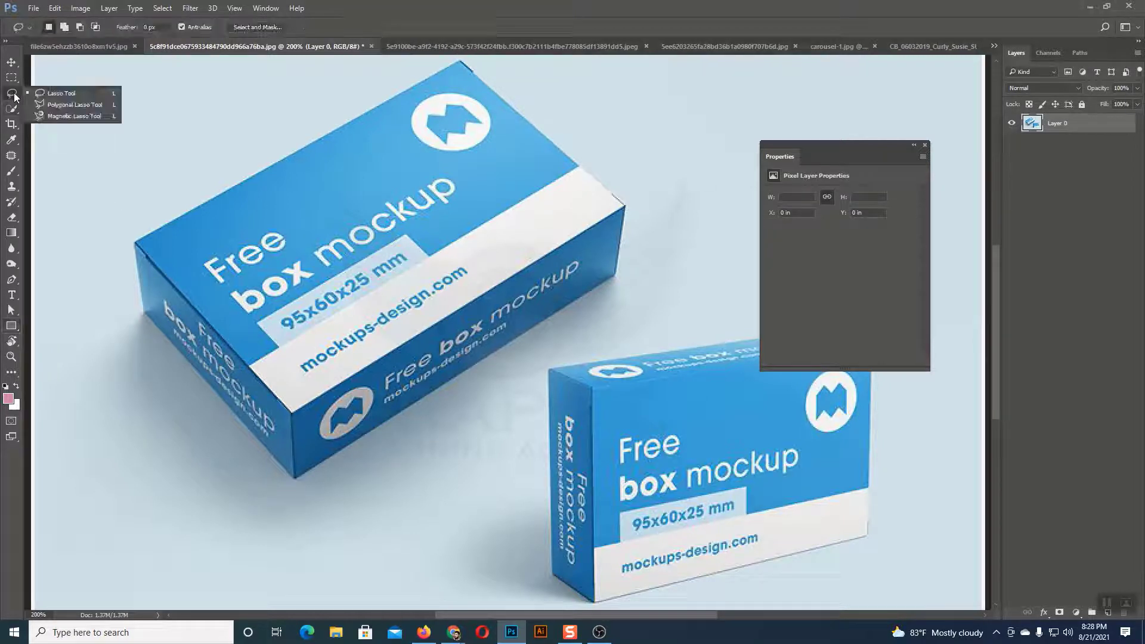
click(59, 105)
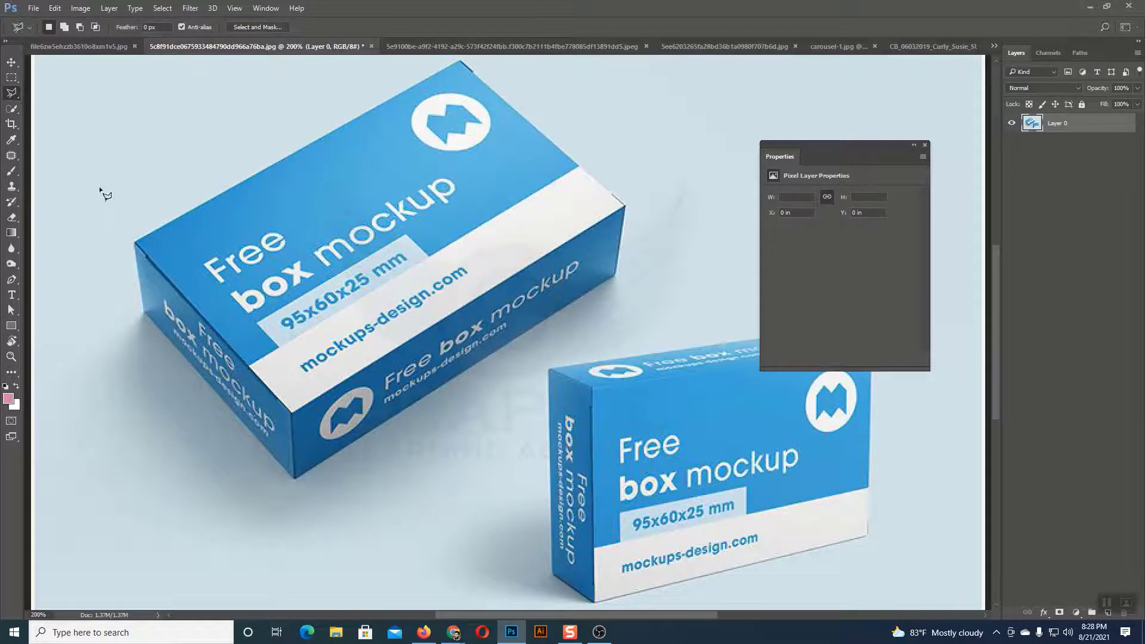
click(144, 312)
click(294, 477)
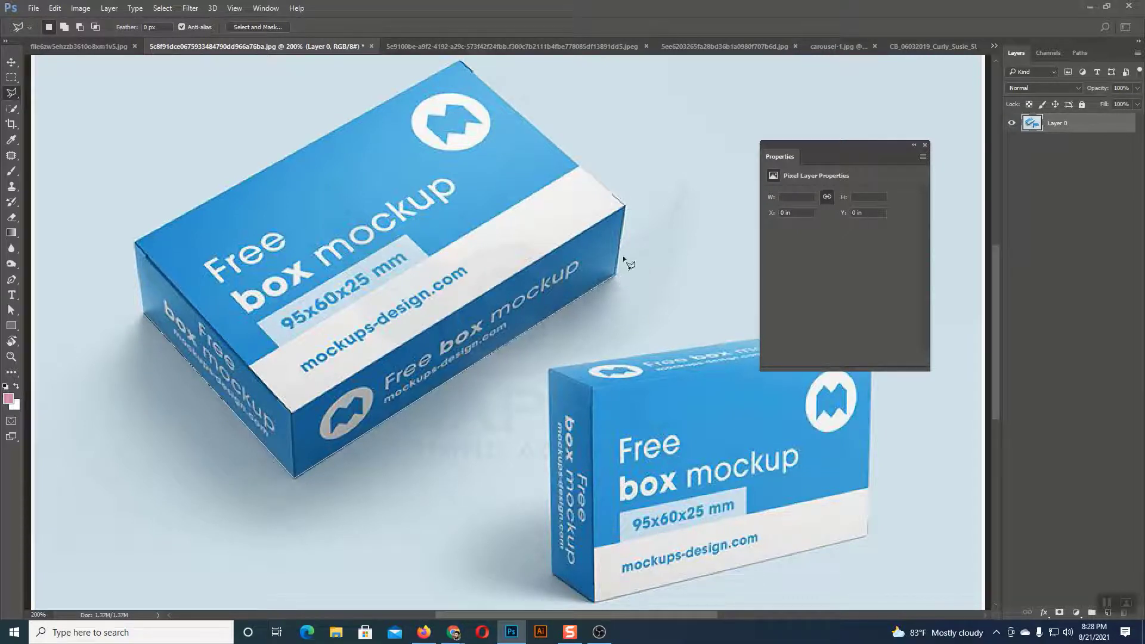
click(616, 275)
click(624, 207)
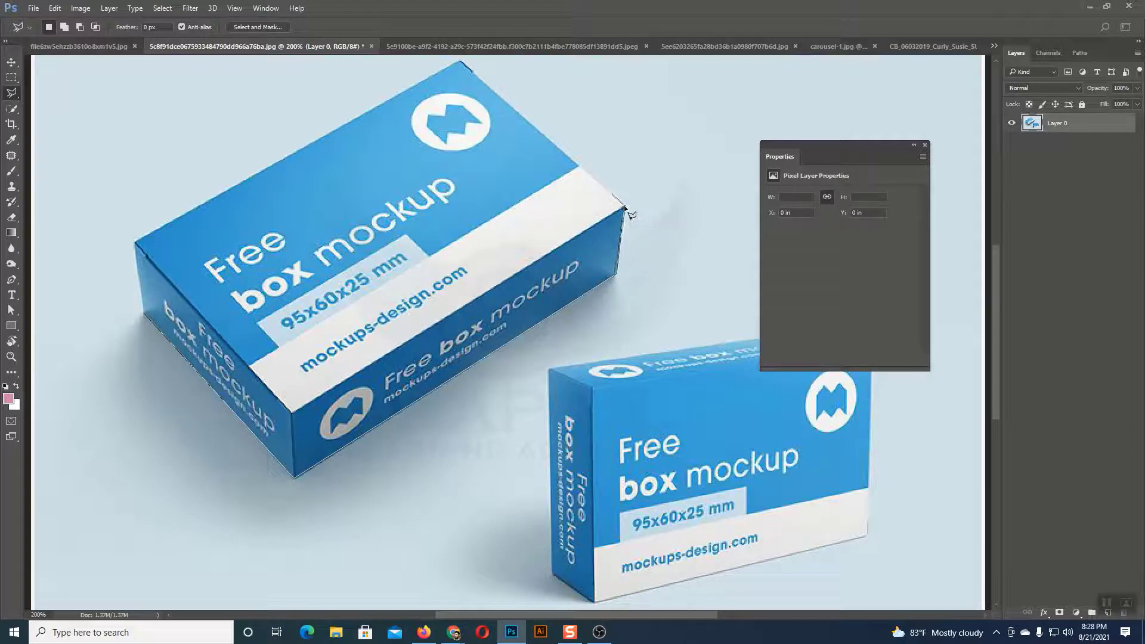
click(460, 60)
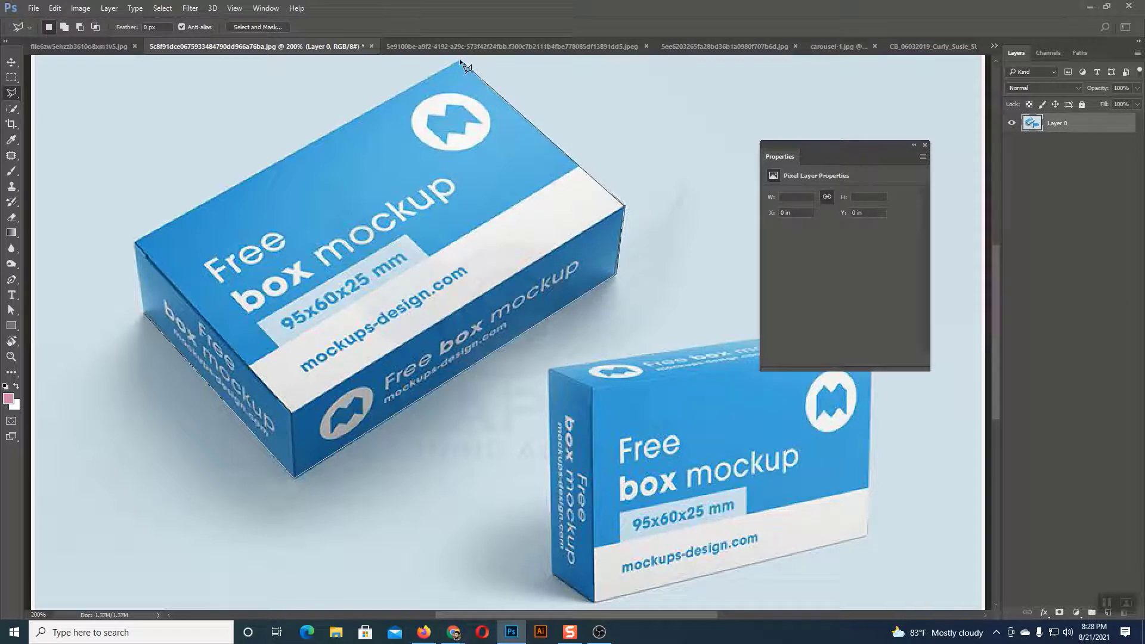
click(135, 242)
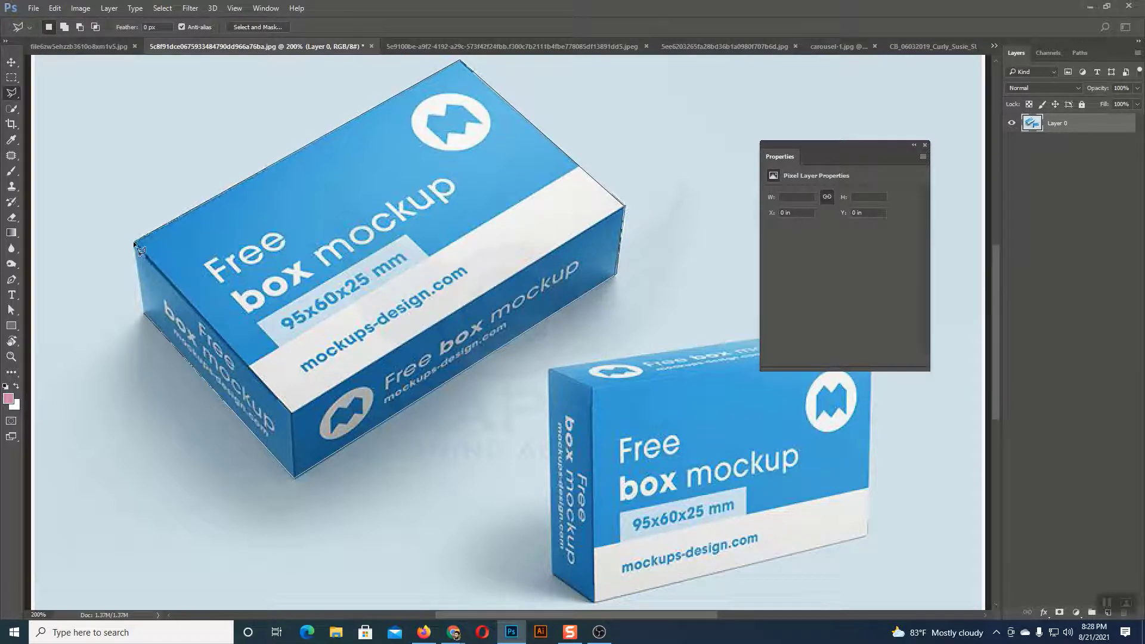
double_click(144, 315)
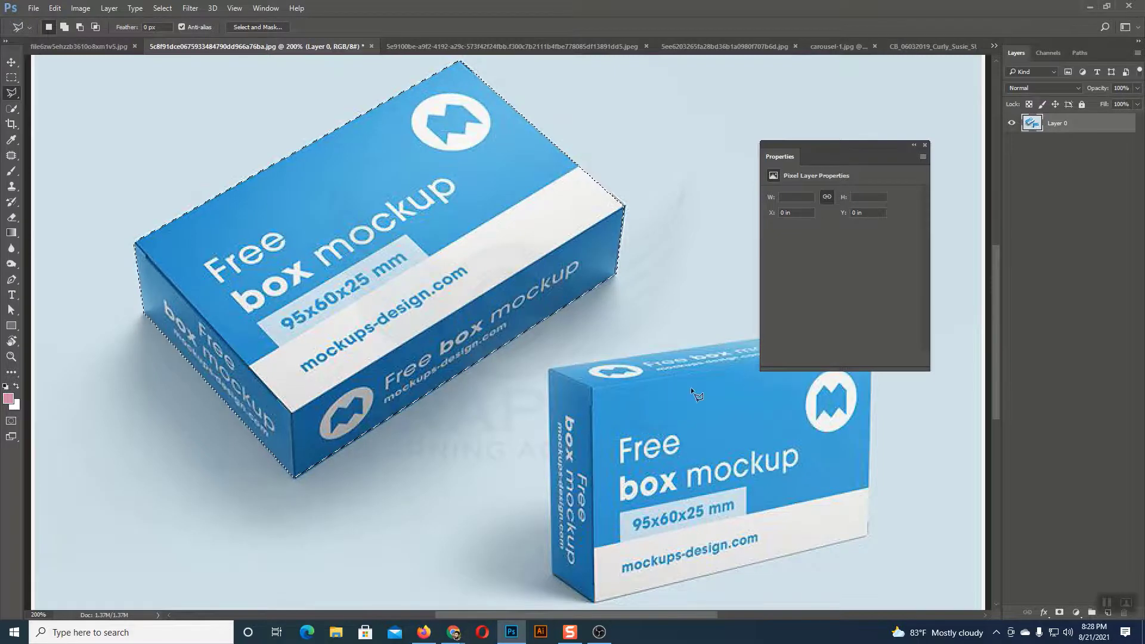
Step: Clear the floating properties away from the small box and add its polygonal outline to the existing selection
drag(829, 144, 881, 131)
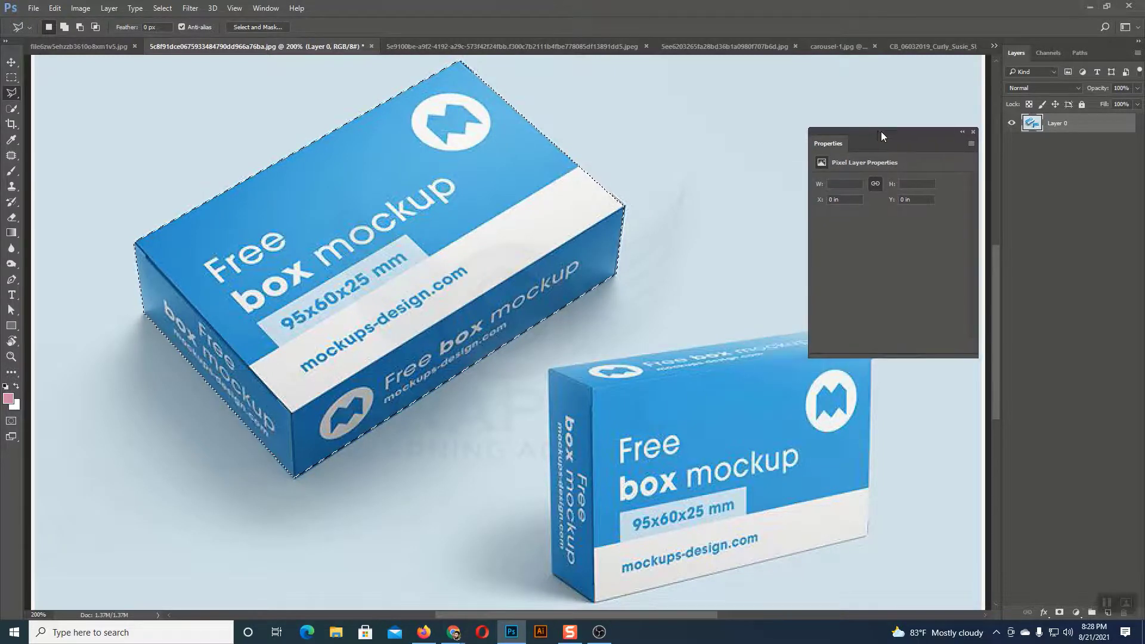
click(972, 131)
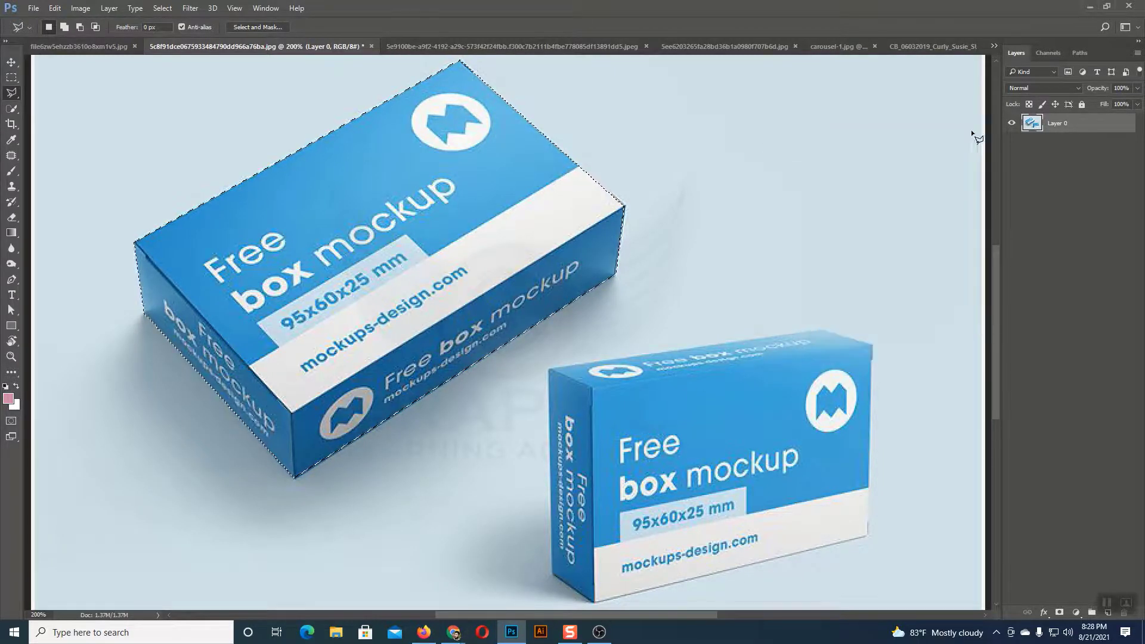
shift+click(548, 368)
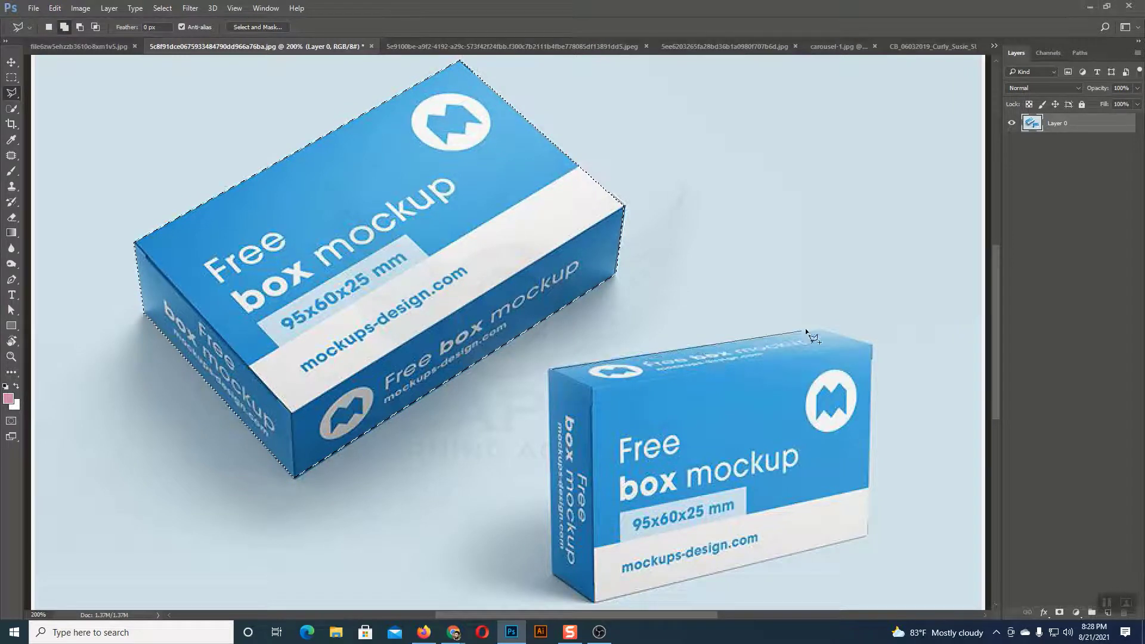
click(822, 329)
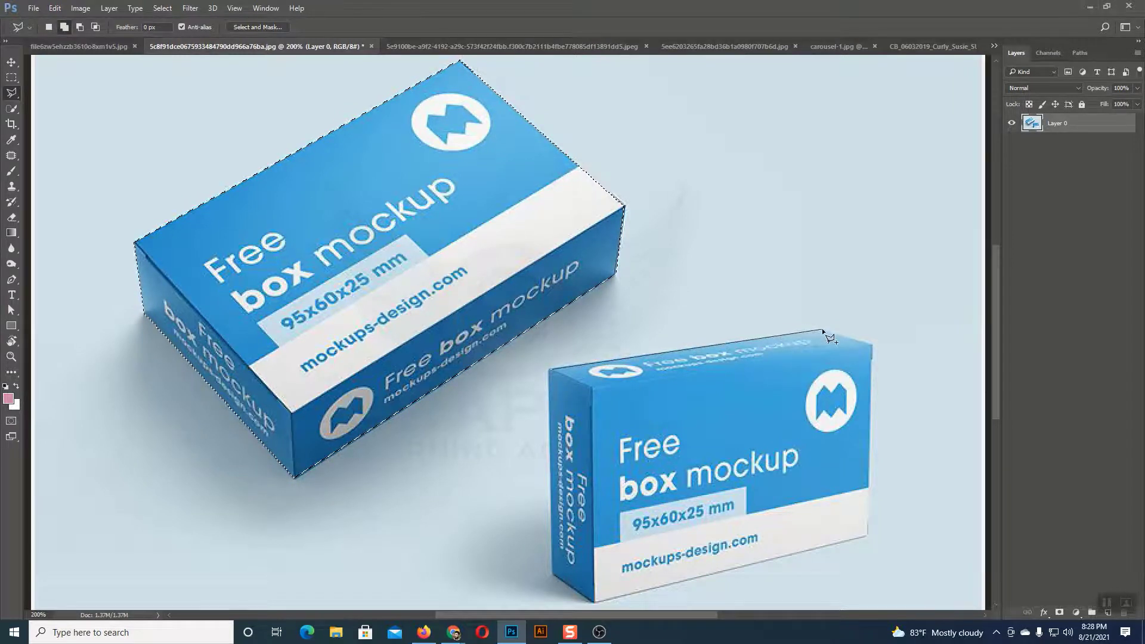
click(871, 342)
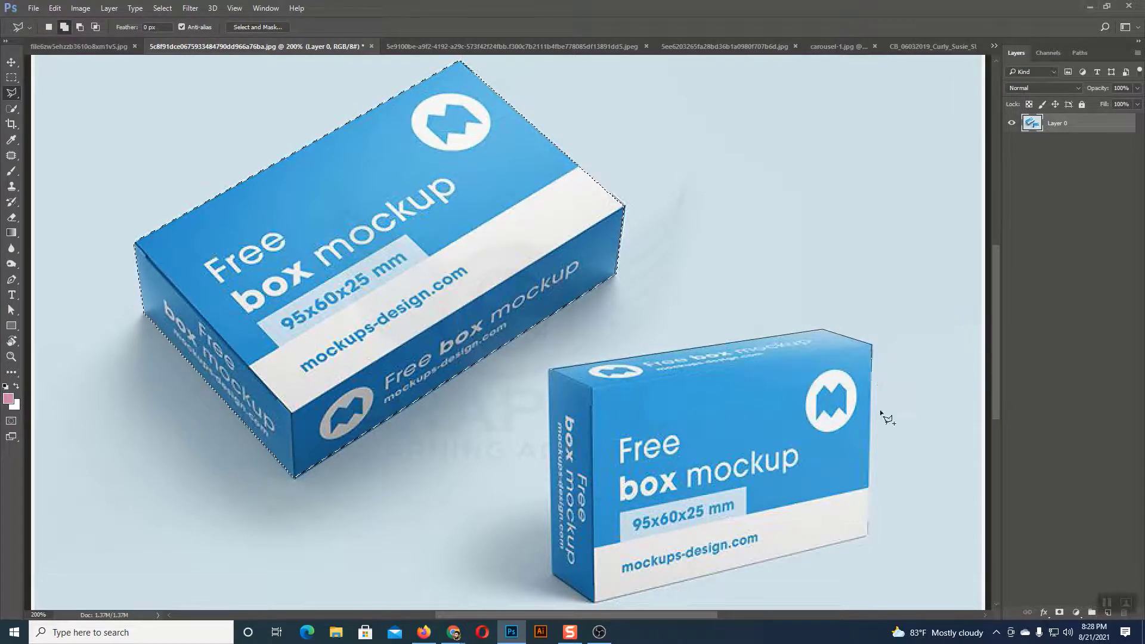
click(867, 536)
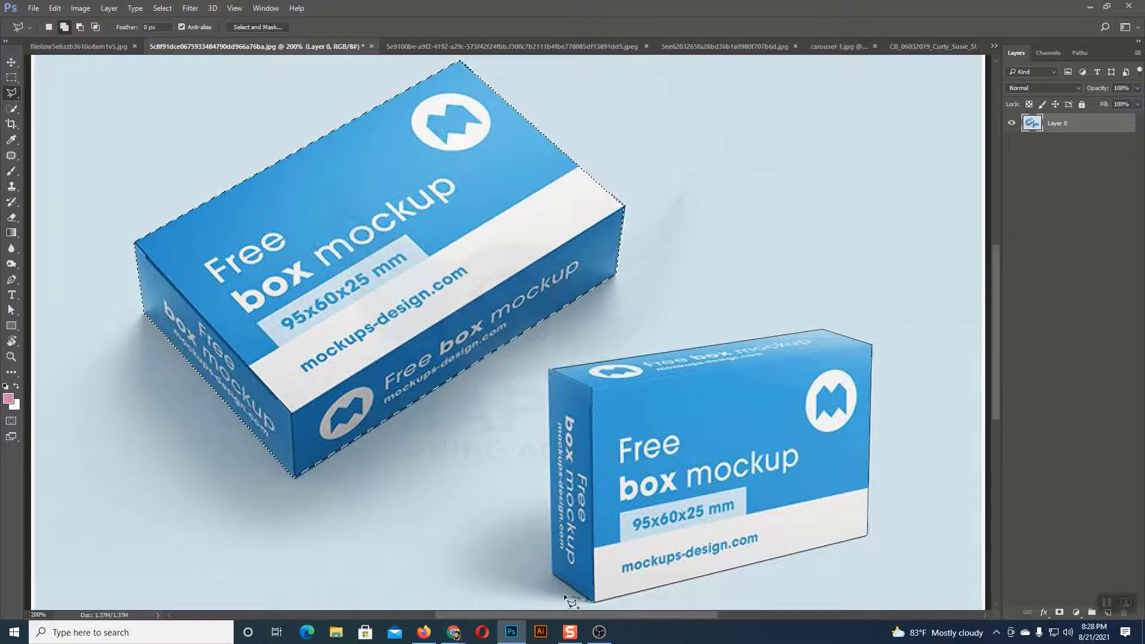
click(549, 369)
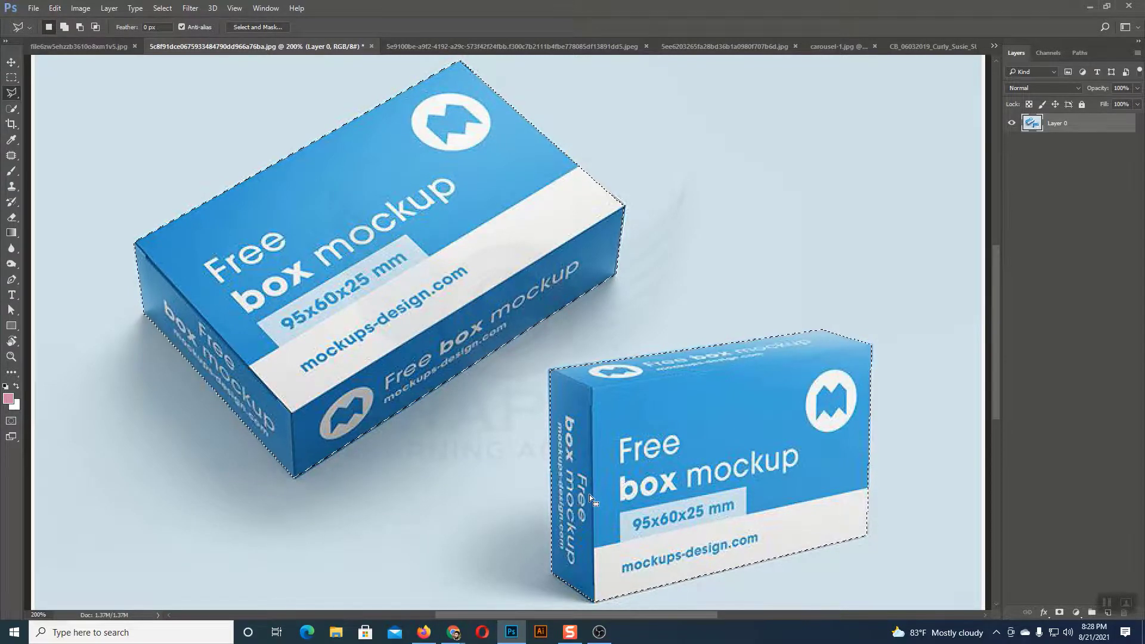
Step: Deselect both boxes and fit the whole image back into view
key(ctrl+d)
key(ctrl+minus)
key(ctrl+minus)
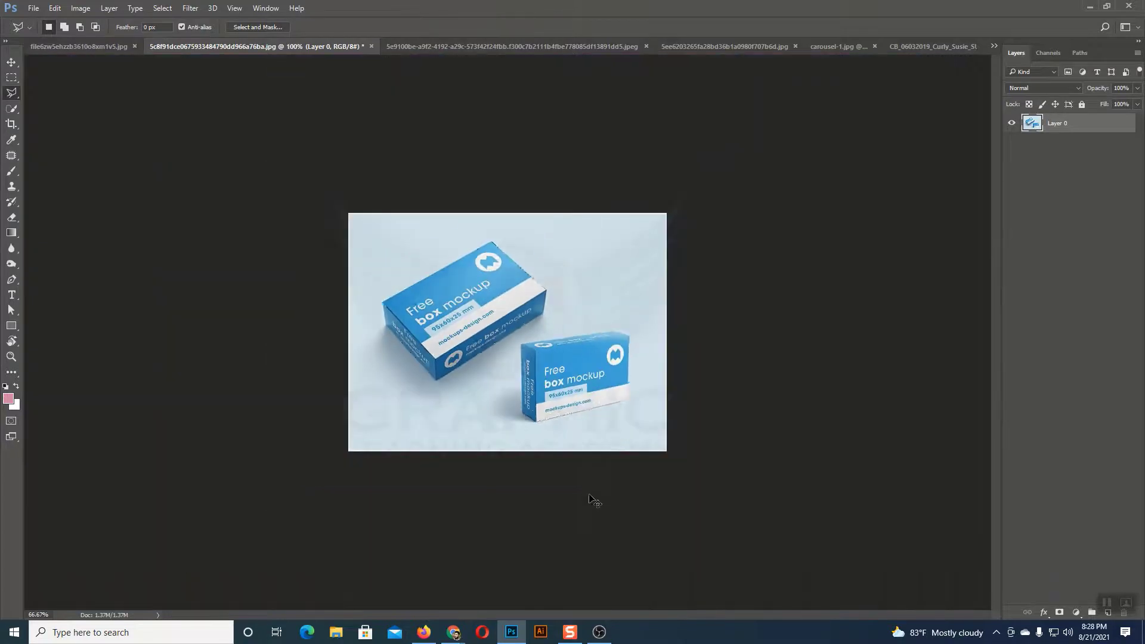
Step: Invert the selection so that the background around both boxes is selected instead of the boxes
key(ctrl+plus)
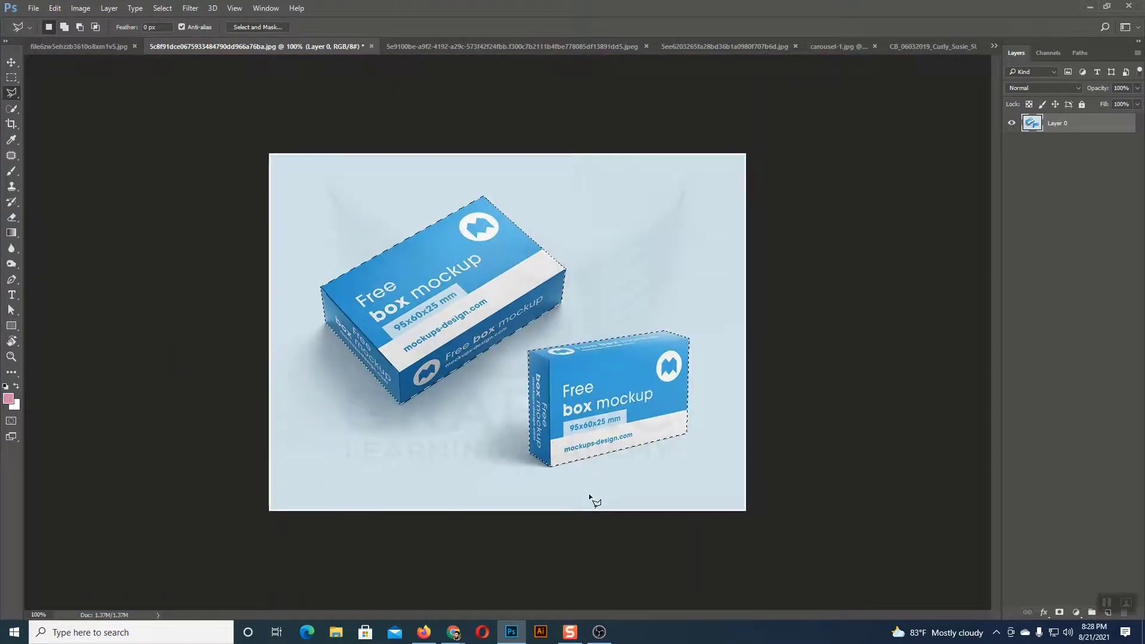
click(12, 78)
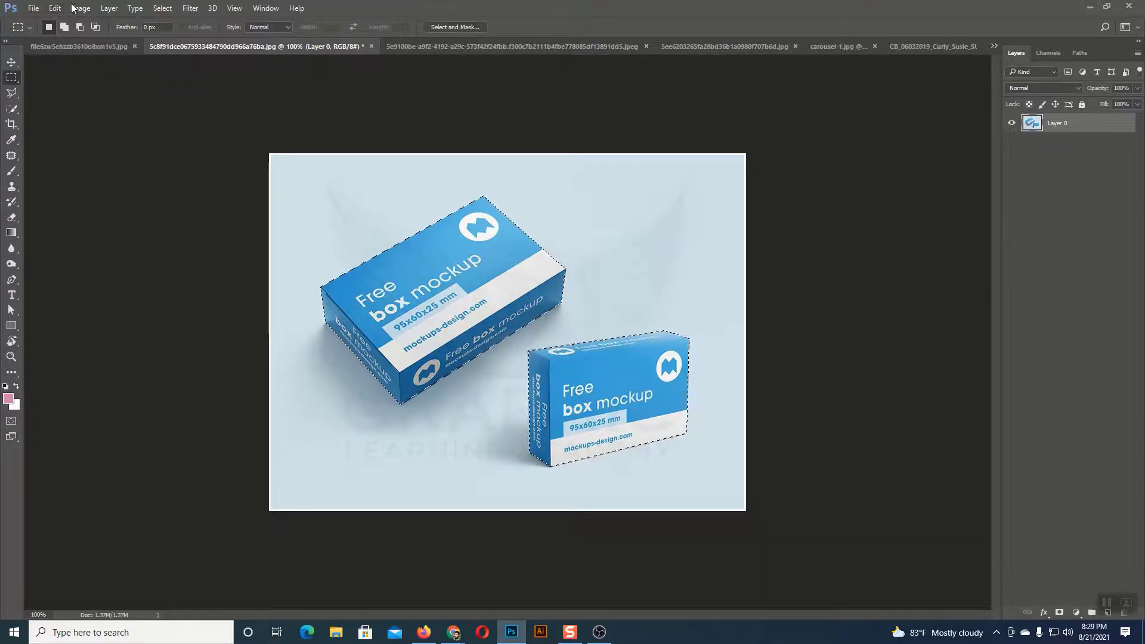
click(162, 8)
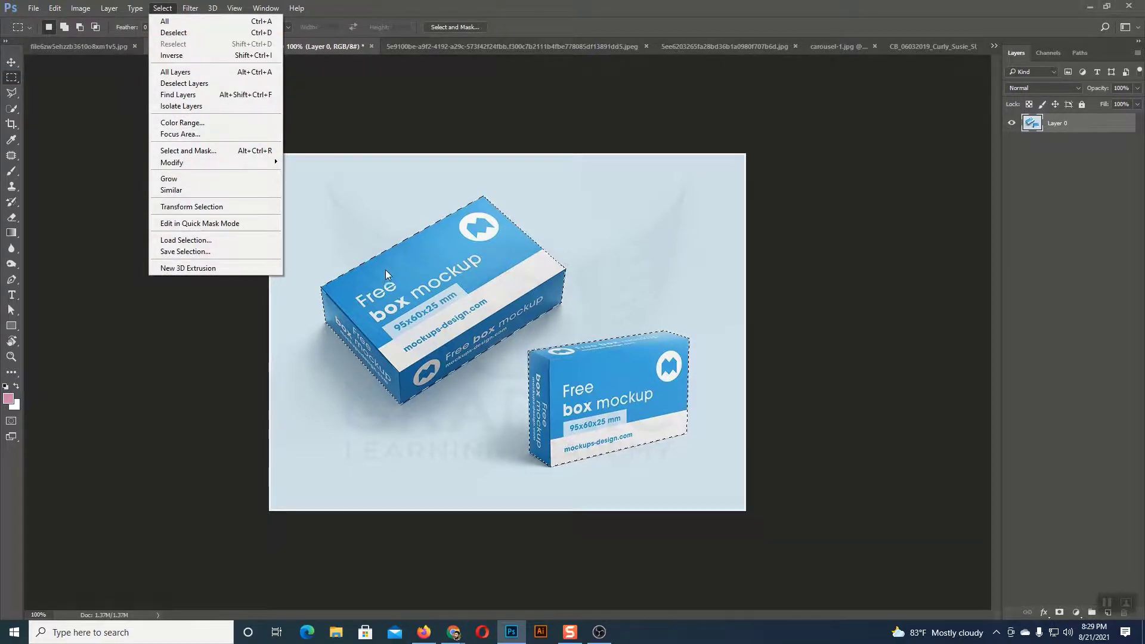
click(217, 87)
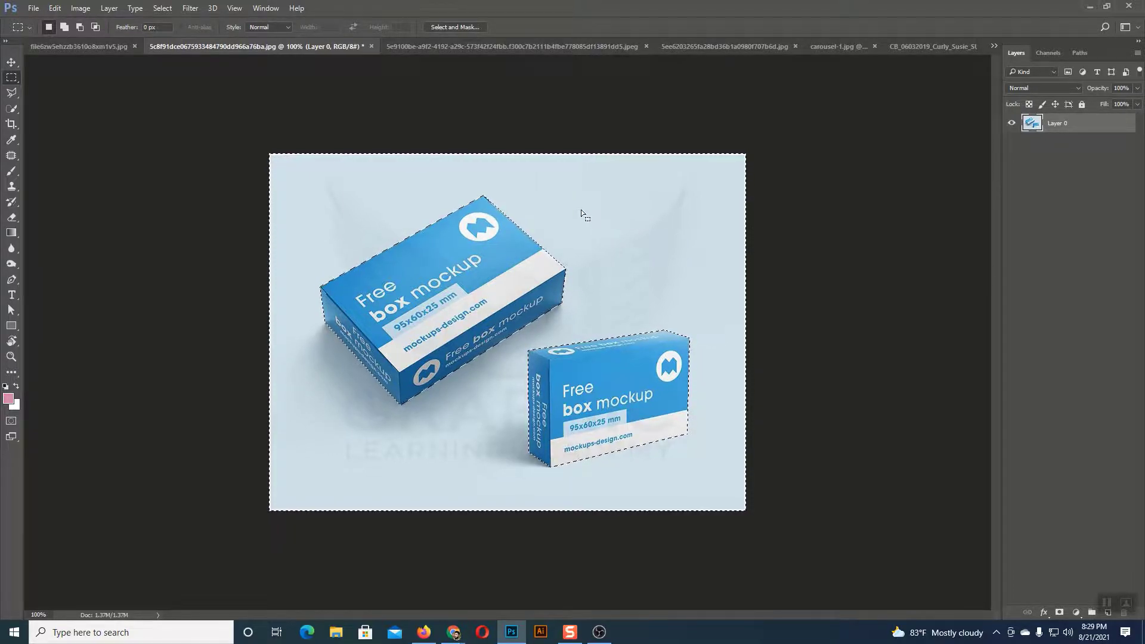
Step: Erase the whole selected background around the two boxes to transparency with the Eraser tool and deselect
click(11, 217)
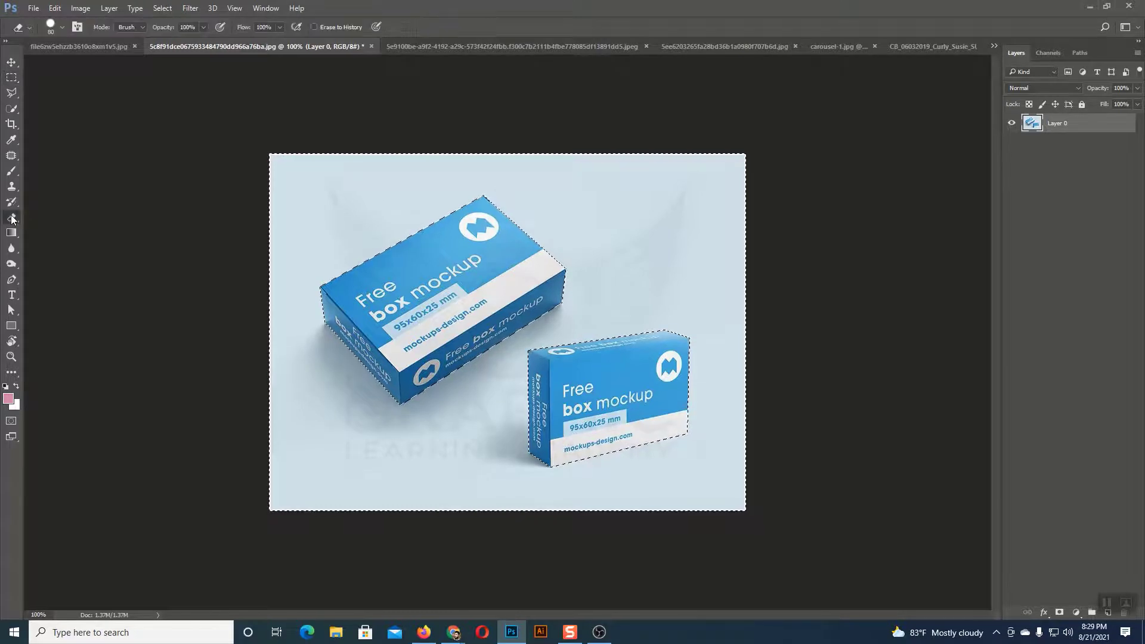
mouse_move(503, 158)
mouse_down()
mouse_move(271, 171)
mouse_move(273, 484)
mouse_move(283, 512)
mouse_move(585, 495)
mouse_up()
mouse_move(579, 426)
mouse_down()
mouse_move(541, 324)
mouse_move(538, 487)
mouse_move(504, 441)
mouse_move(479, 493)
mouse_move(462, 335)
mouse_move(446, 510)
mouse_move(380, 343)
mouse_move(364, 464)
mouse_move(309, 377)
mouse_move(301, 523)
mouse_move(299, 311)
mouse_move(315, 284)
mouse_move(343, 405)
mouse_move(320, 340)
mouse_move(287, 137)
mouse_move(352, 223)
mouse_move(369, 198)
mouse_move(398, 225)
mouse_move(444, 188)
mouse_move(542, 156)
mouse_move(462, 210)
mouse_move(497, 189)
mouse_move(588, 292)
mouse_move(566, 93)
mouse_move(628, 232)
mouse_move(626, 122)
mouse_move(680, 132)
mouse_move(741, 120)
mouse_move(740, 544)
mouse_move(722, 397)
mouse_move(707, 520)
mouse_move(629, 521)
mouse_move(644, 445)
mouse_move(613, 478)
mouse_move(679, 412)
mouse_move(702, 309)
mouse_move(656, 312)
mouse_move(549, 368)
mouse_move(666, 249)
mouse_up()
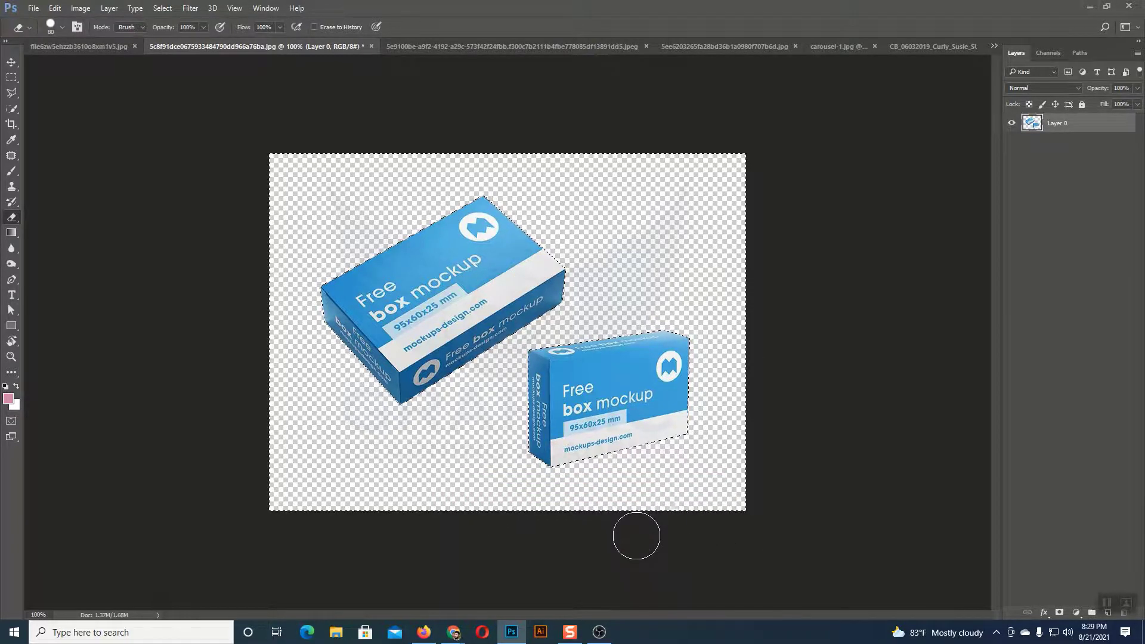
key(ctrl+d)
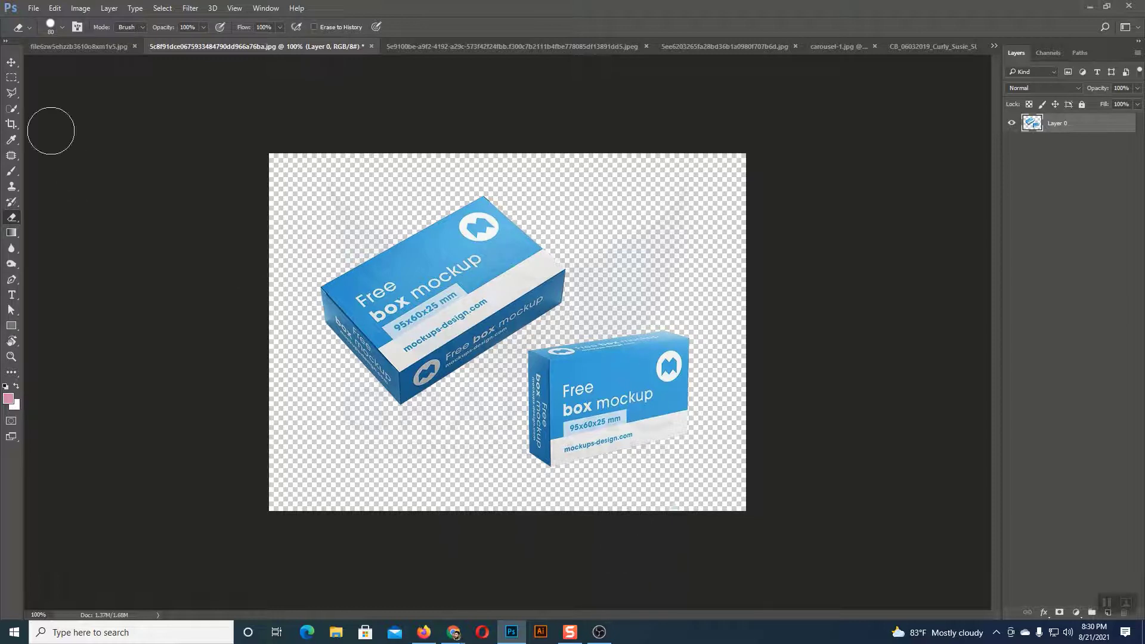
click(11, 62)
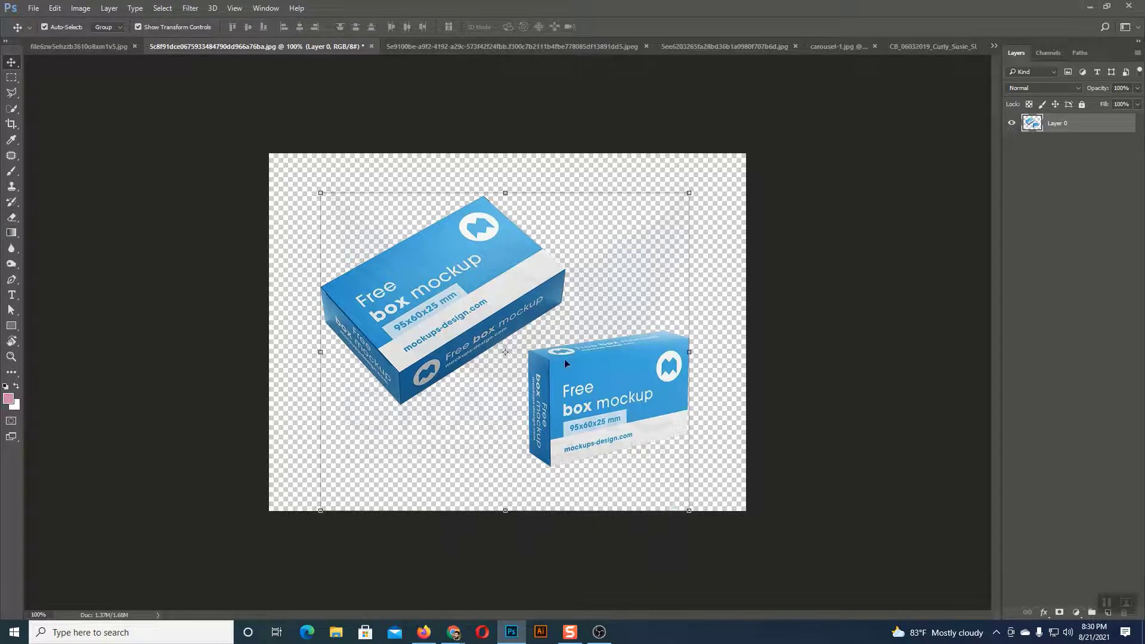
click(11, 218)
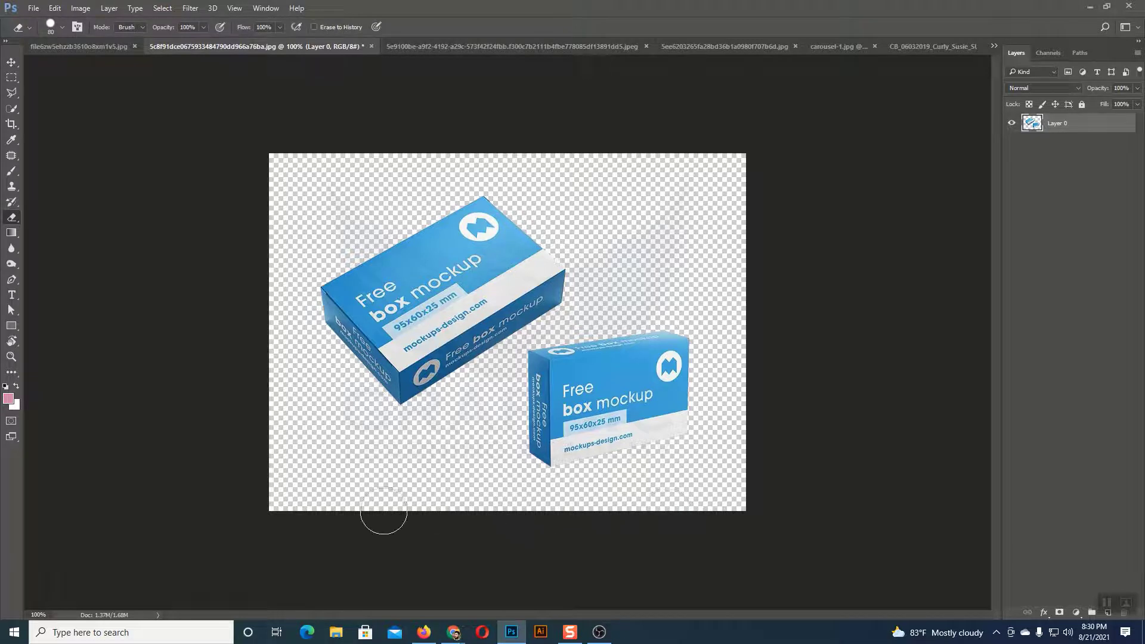
click(12, 62)
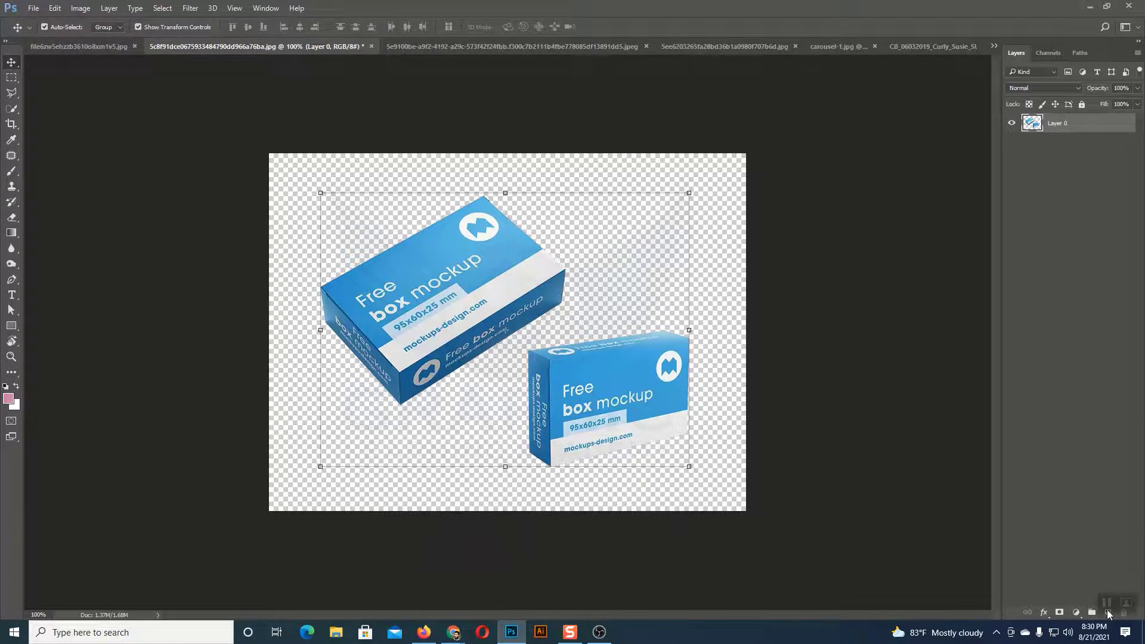
Step: Detach and shorten the layer list beside the image, and add a new empty layer beneath Layer 0
drag(1101, 48, 925, 52)
drag(931, 609, 932, 411)
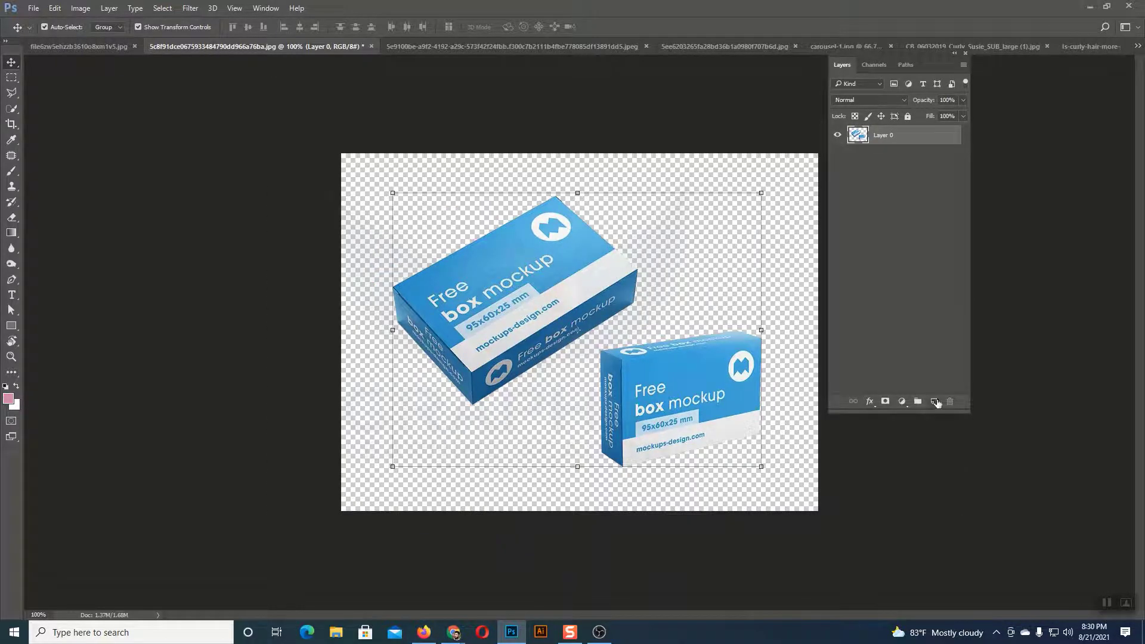
click(933, 401)
drag(896, 154, 896, 163)
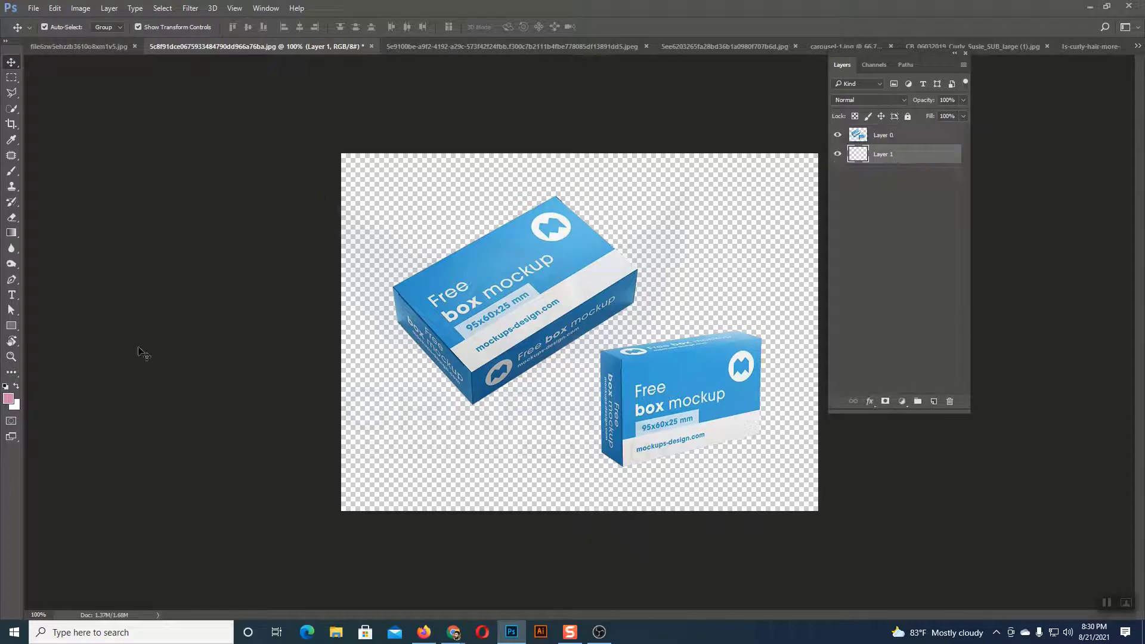
Step: Set the foreground color to a bright sky blue, about #0fc6f4
click(10, 399)
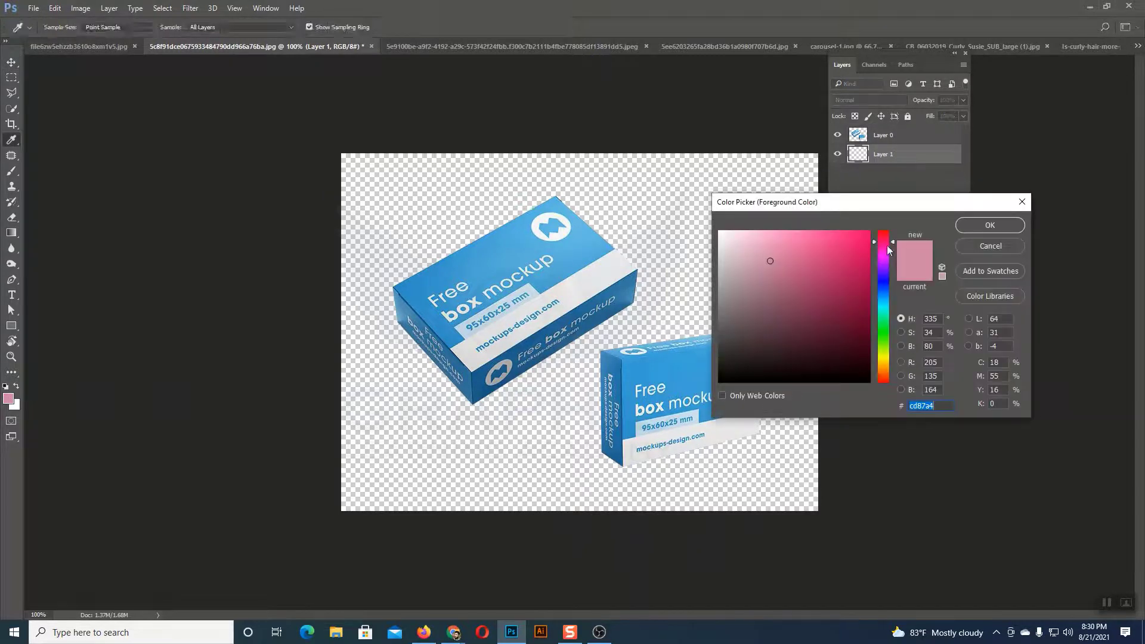
drag(885, 236, 884, 301)
click(861, 239)
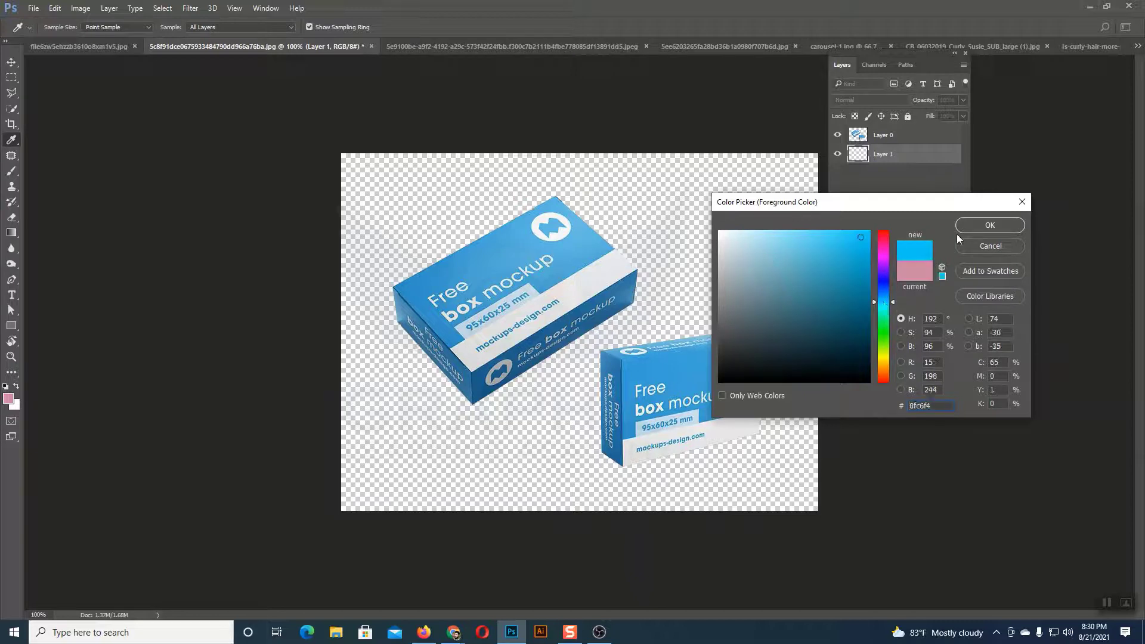
click(989, 225)
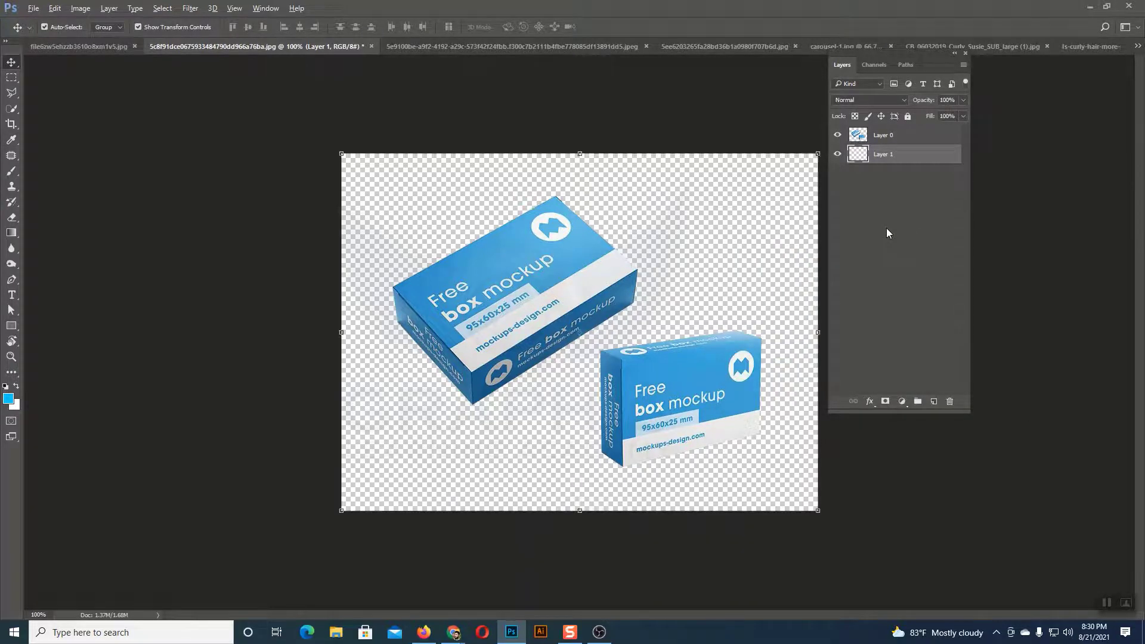
Step: Fill the new bottom layer with white, replace it with the blue foreground color, and dock the layer list again
key(alt+BackSpace)
key(ctrl+BackSpace)
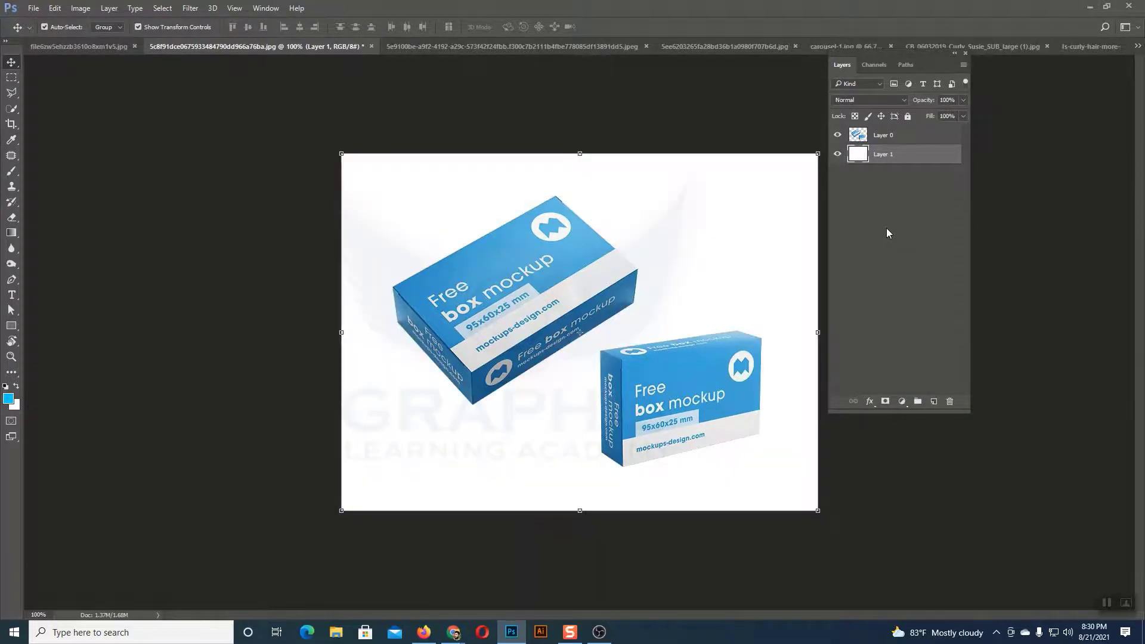
key(alt+BackSpace)
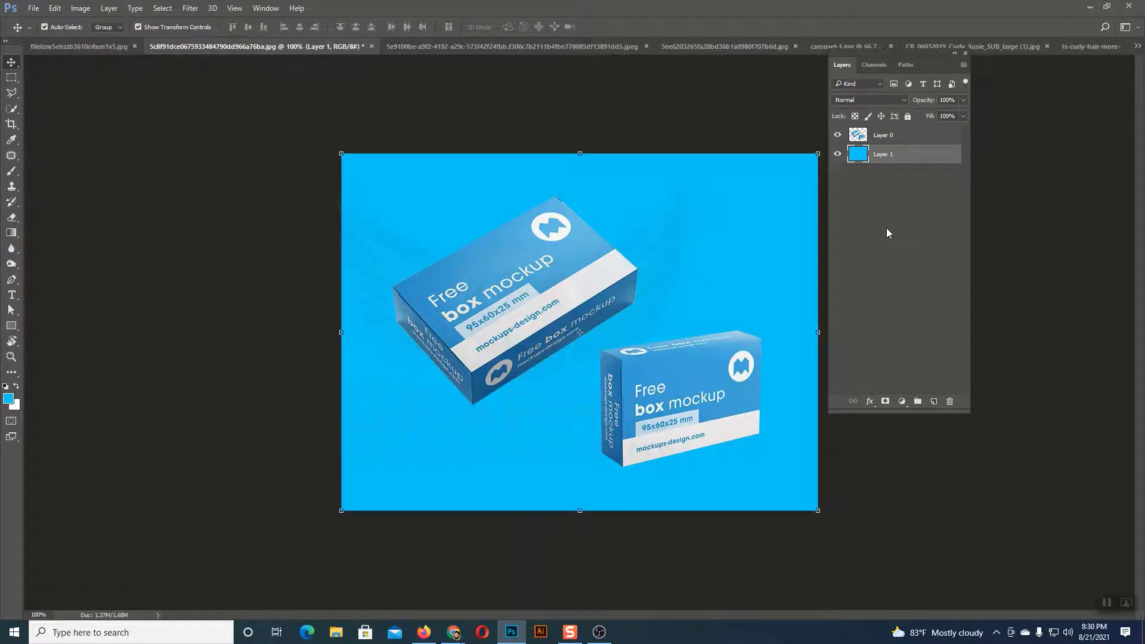
drag(900, 56, 1122, 89)
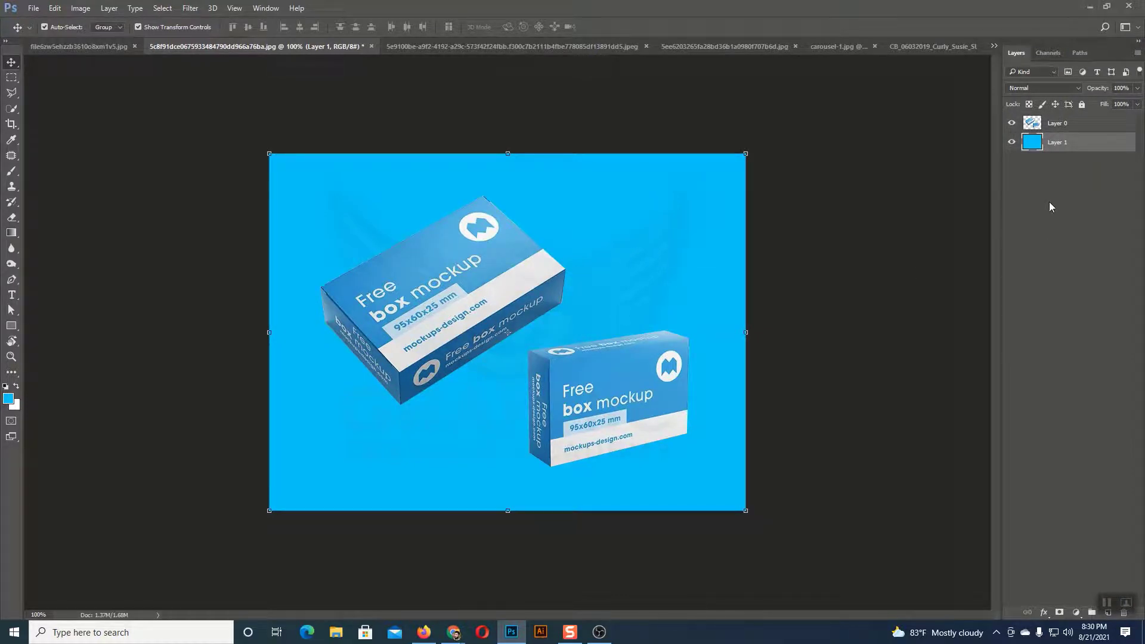
Step: Step back through the history to undo the fills, the new layer, the background erasing and the box selections
key(ctrl)
key(ctrl+alt+z)
key(ctrl+alt+z)
key(ctrl+alt+z)
key(ctrl+alt+z)
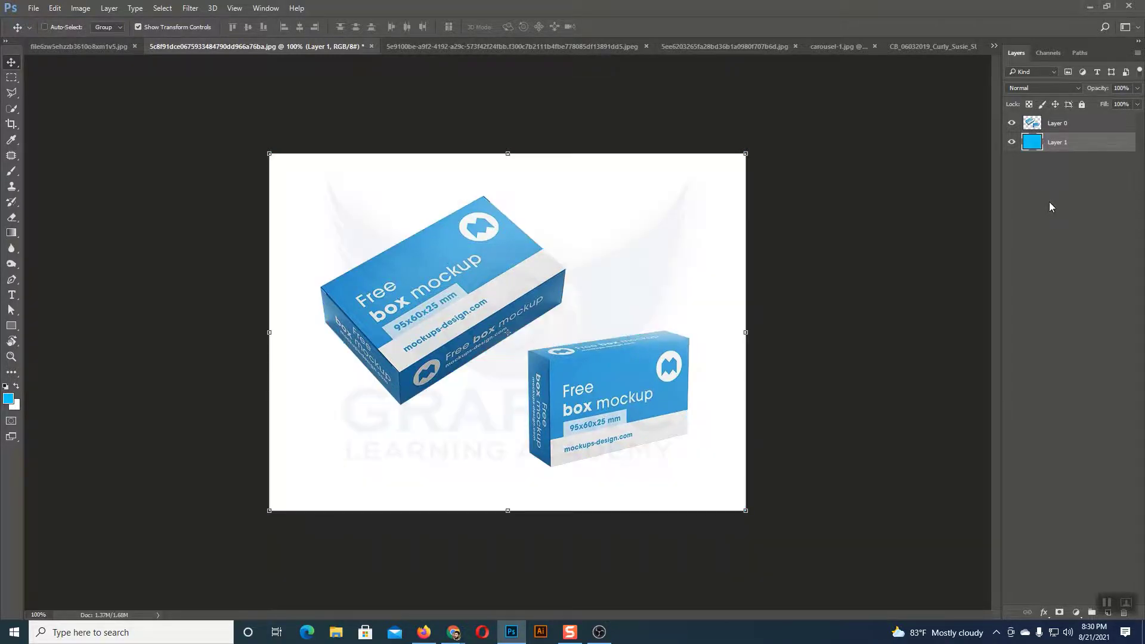
key(ctrl+alt+z)
key(ctrl+alt+z)
key(ctrl+alt+z)
key(ctrl+alt+z)
key(ctrl+alt+z)
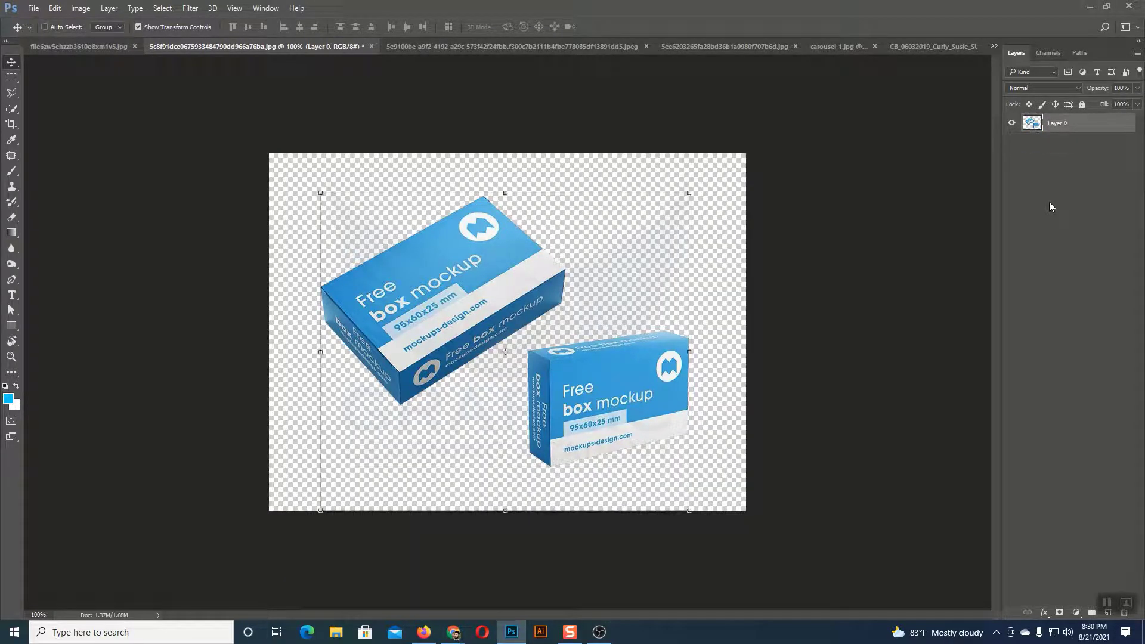
key(ctrl+alt+z)
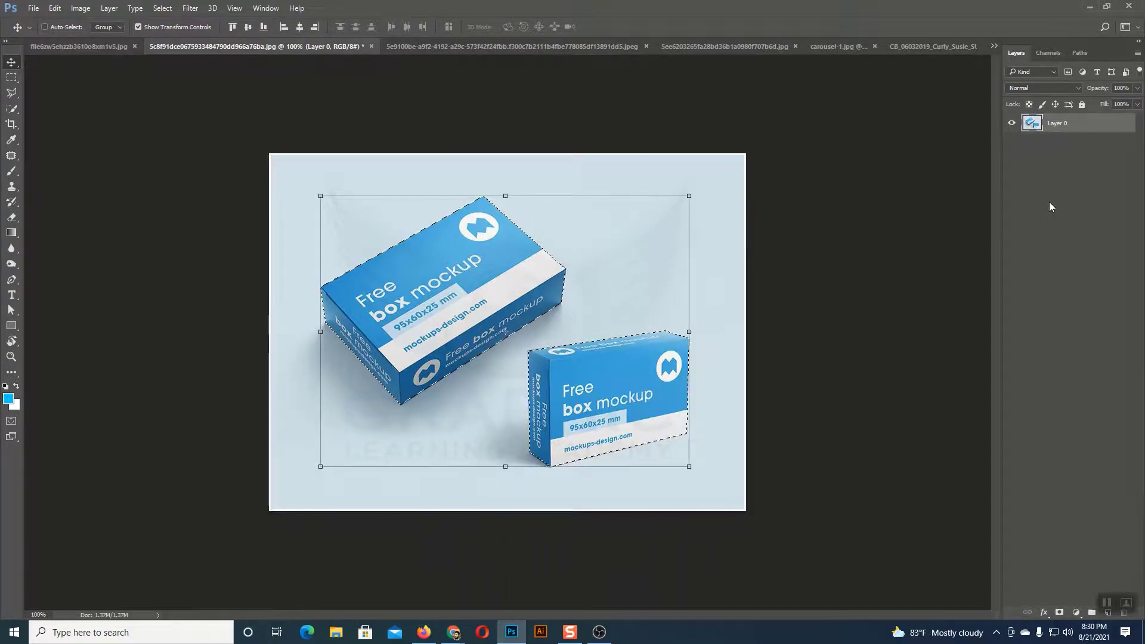
key(ctrl+alt+z)
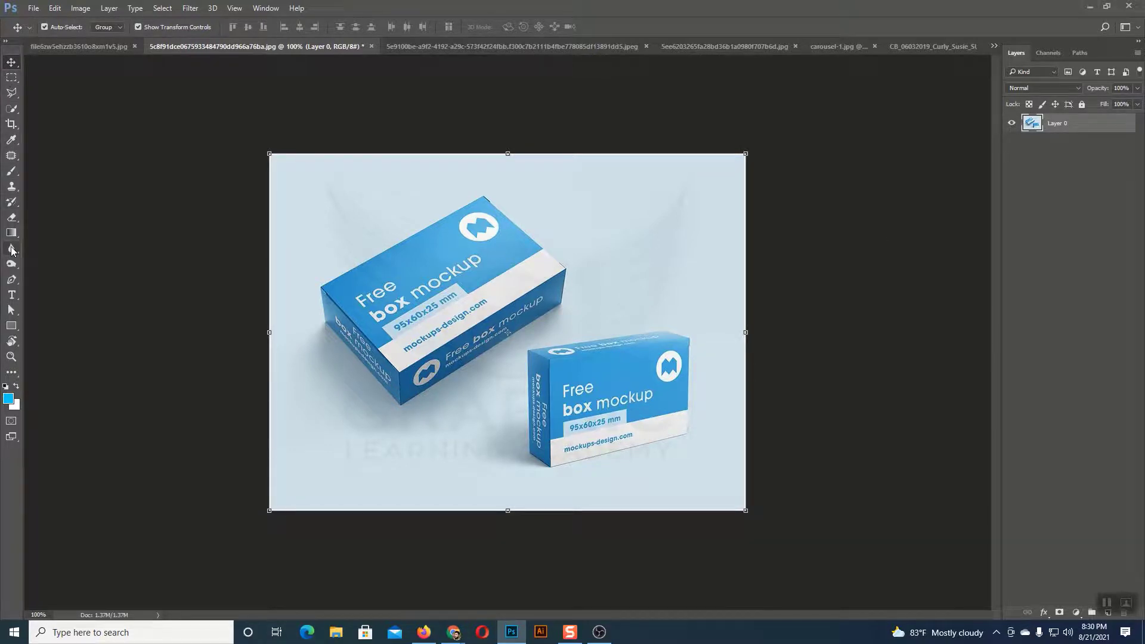
Step: Erase a vertical strip from the image's upper edge down through the small box without a selection, and undo it
click(11, 217)
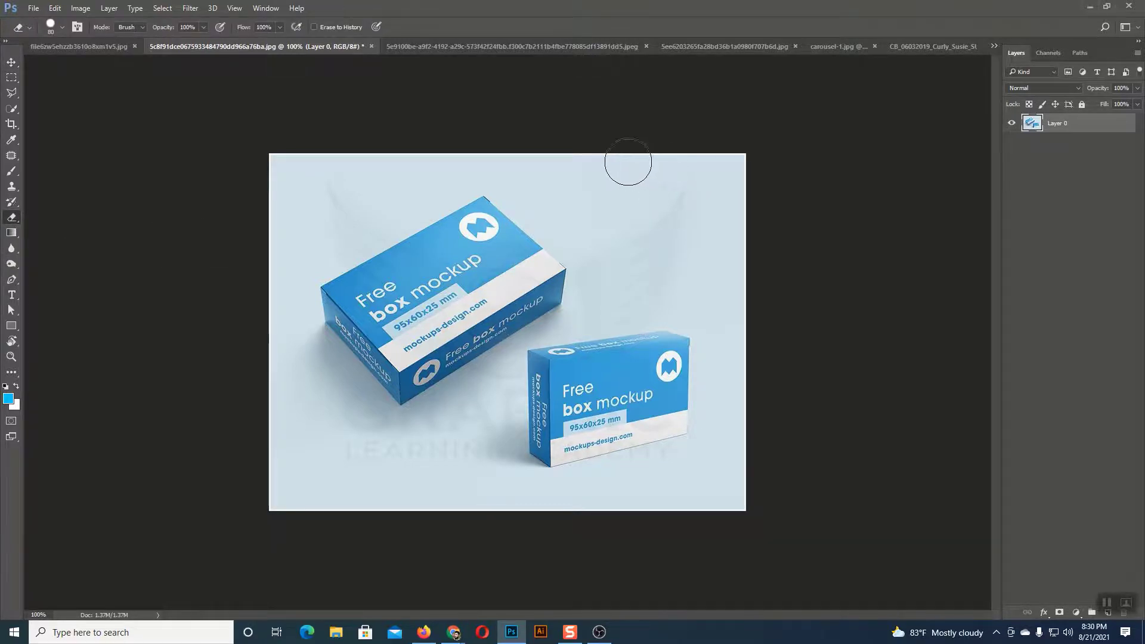
drag(629, 163, 627, 220)
drag(624, 279, 642, 497)
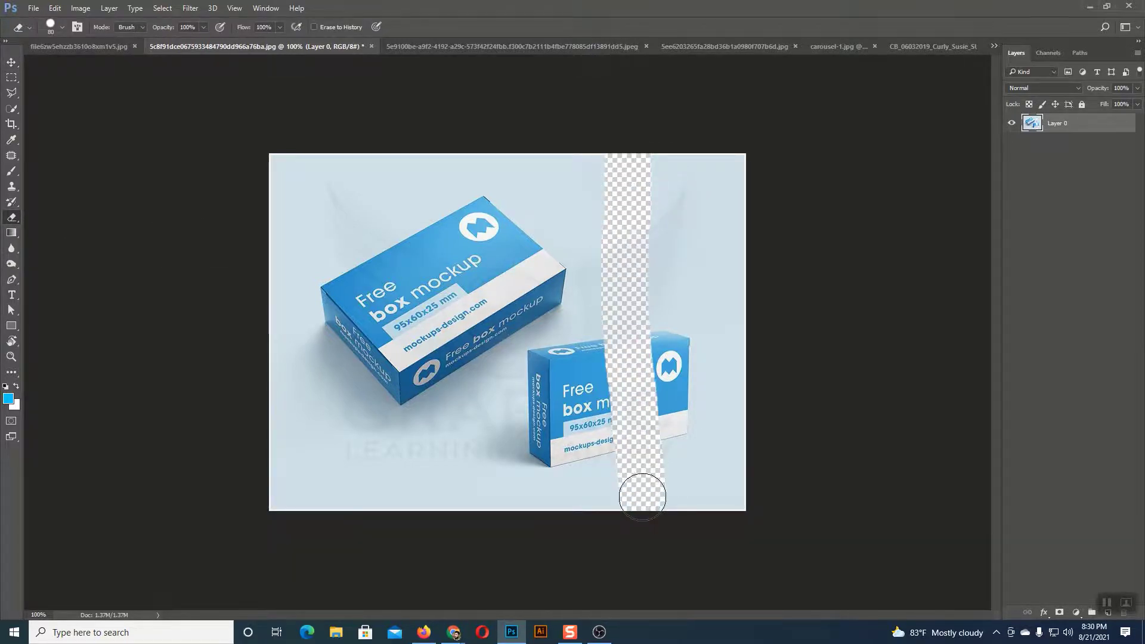
key(ctrl+z)
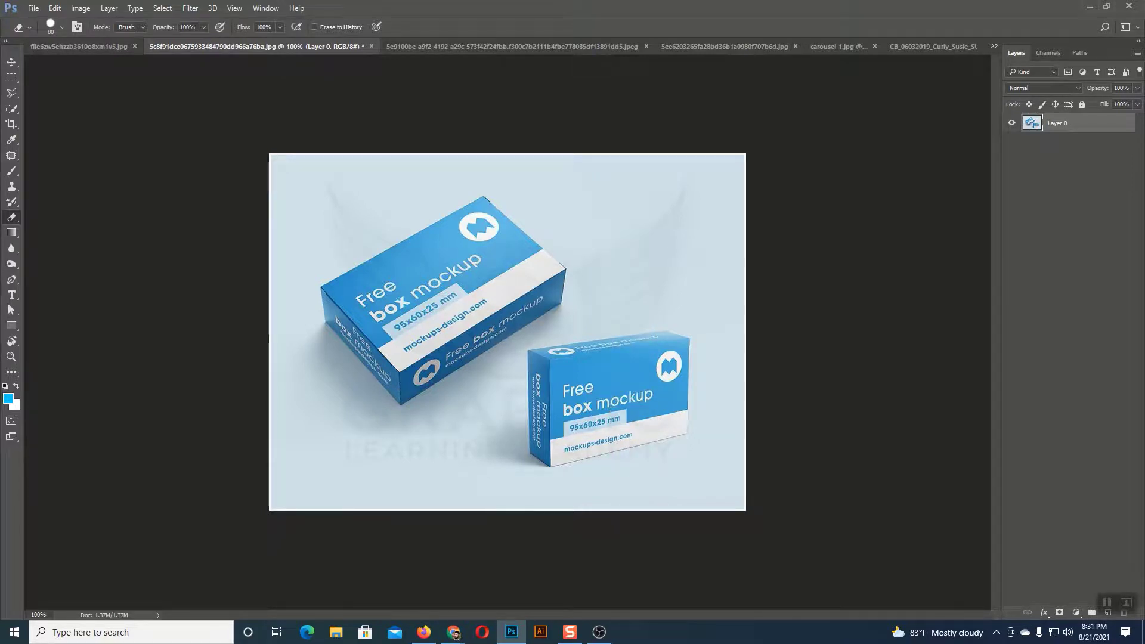
Step: Try the Crop tool by pulling the image's right edge inward across the small box, and discard the crop
click(11, 124)
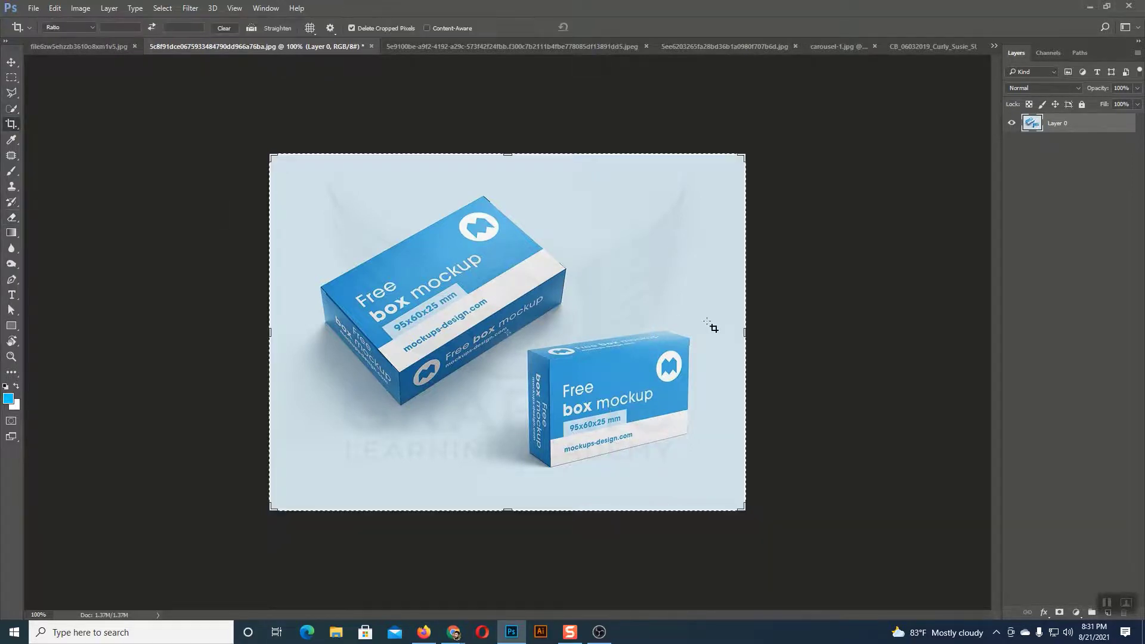
mouse_move(742, 332)
mouse_down()
mouse_move(630, 330)
mouse_move(660, 329)
mouse_up()
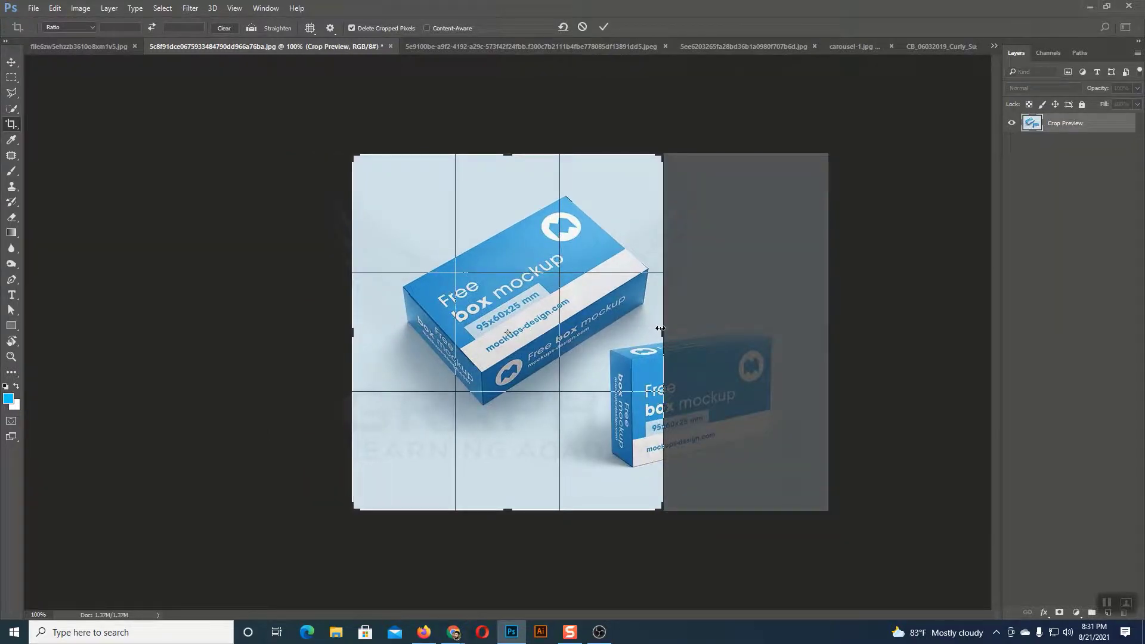
click(12, 62)
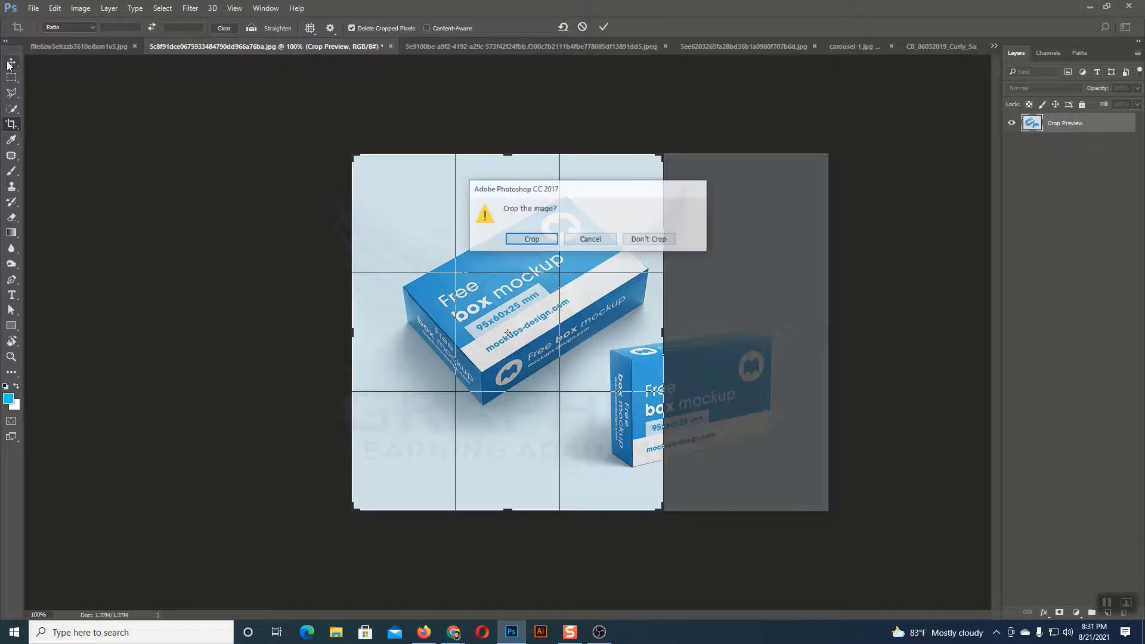
click(652, 235)
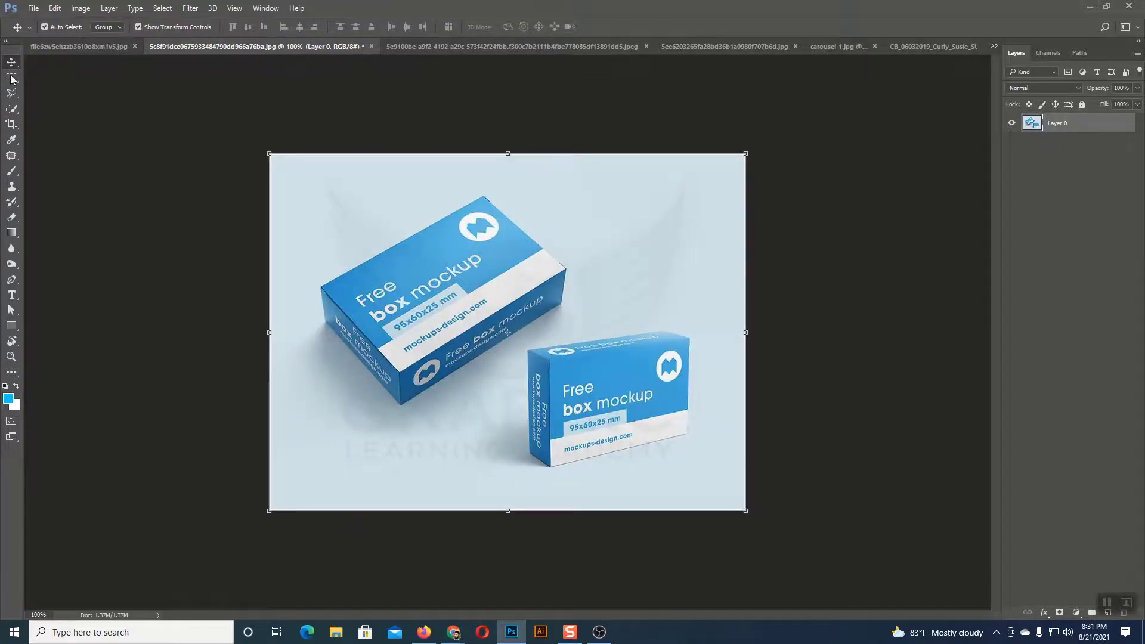
Step: Select a full-height rectangle from the image's left edge to the middle of the small box and crop to it
click(11, 77)
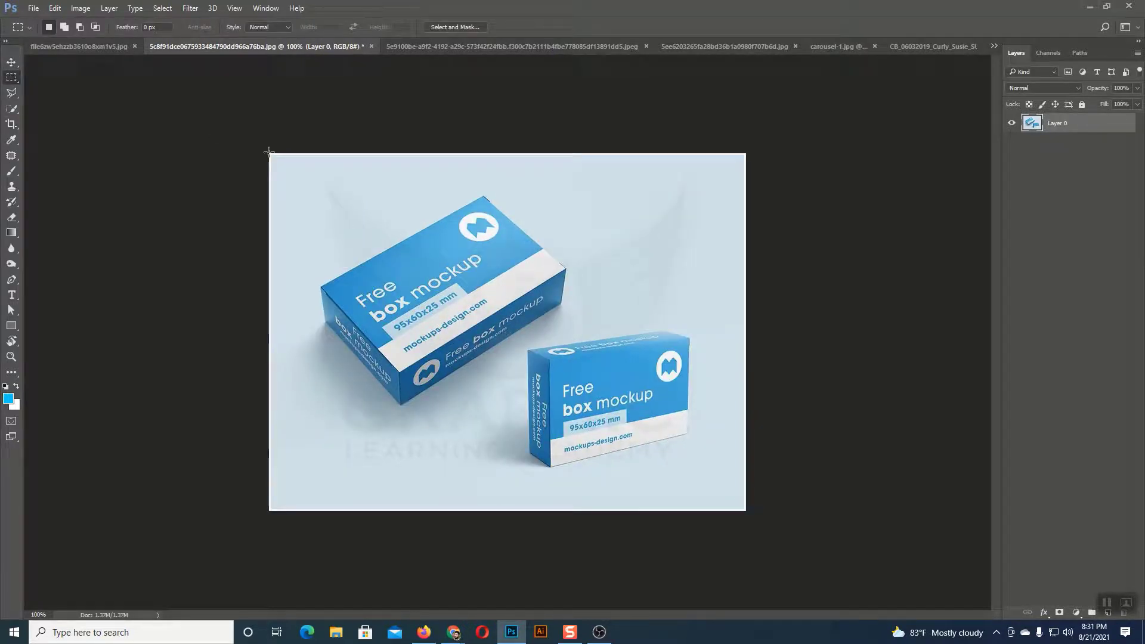
drag(269, 154, 632, 511)
click(55, 9)
mouse_move(80, 8)
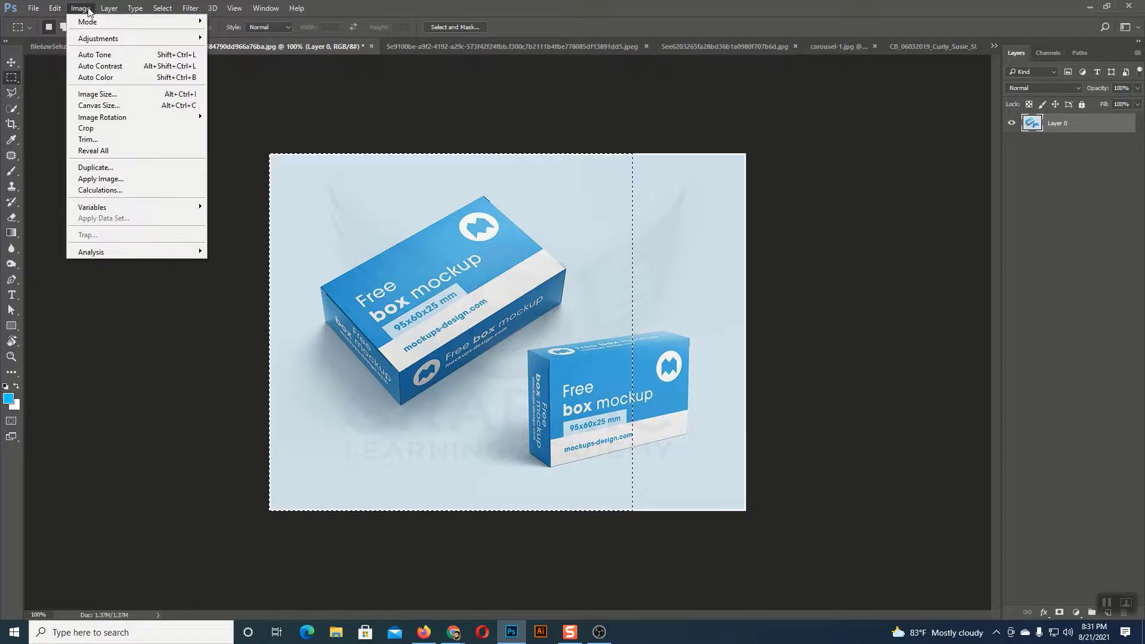
click(111, 129)
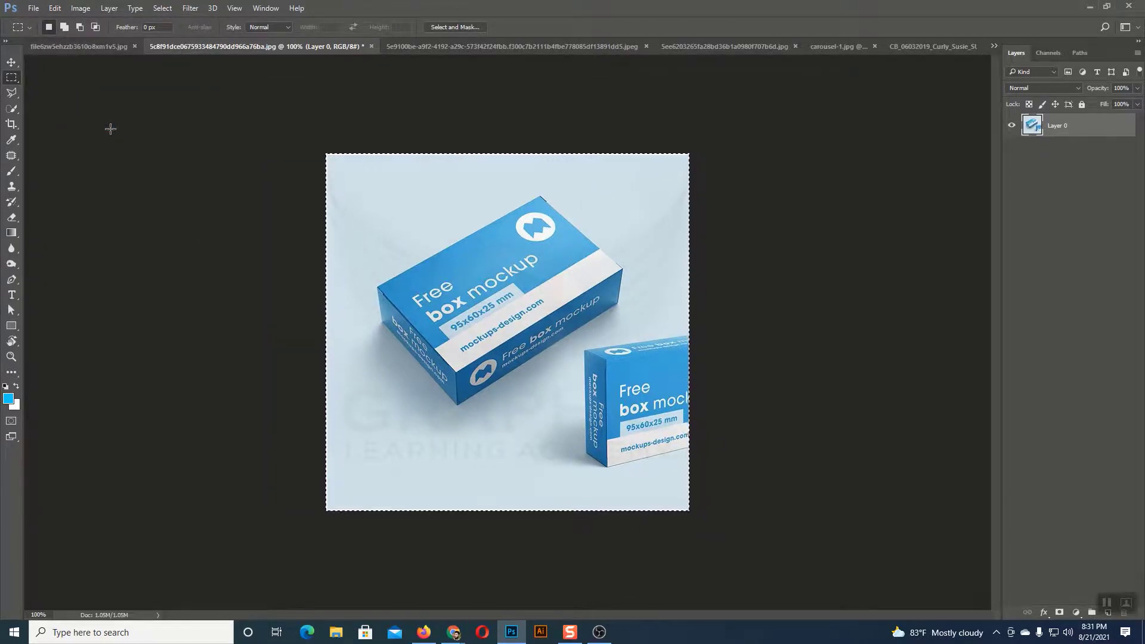
Step: Undo the crop, clear the rectangular selection and return to the Move tool
key(ctrl+z)
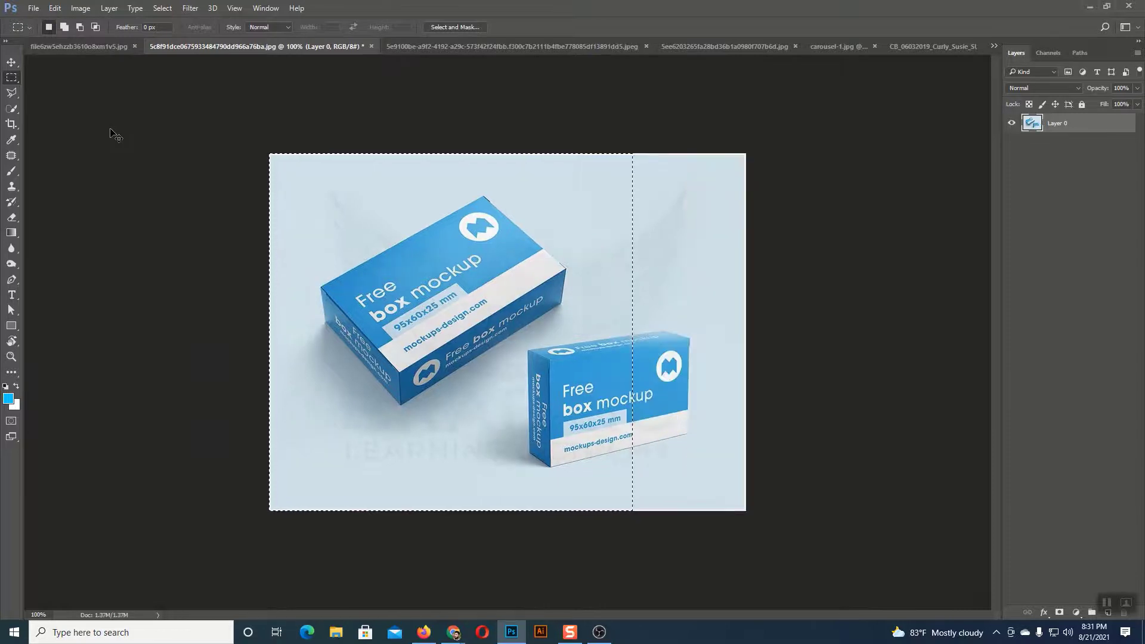
key(ctrl+d)
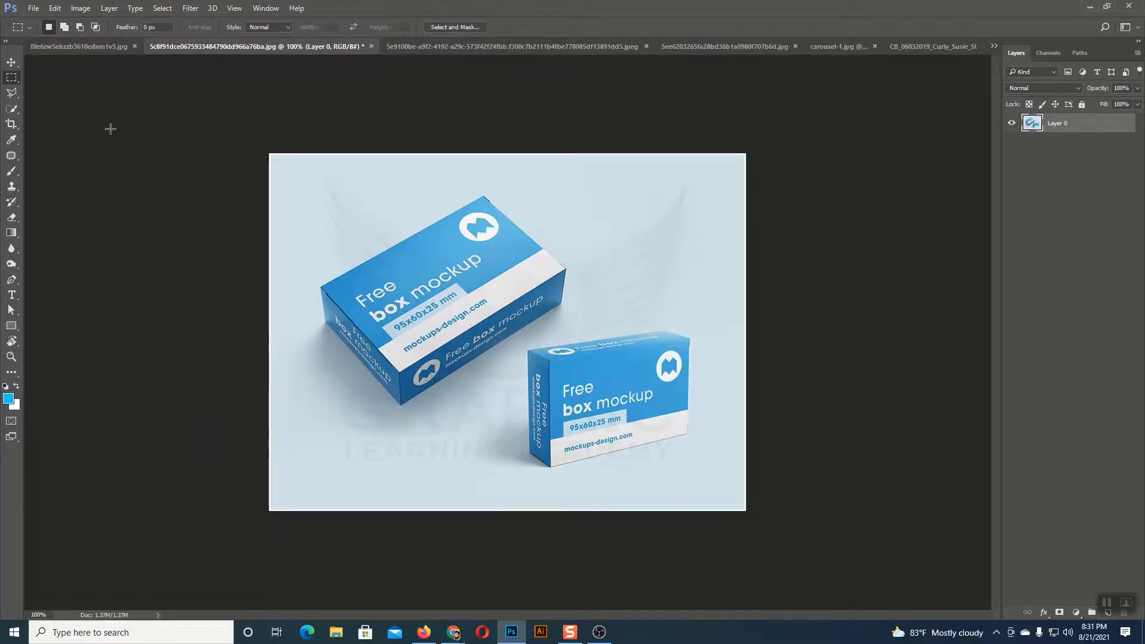
click(11, 62)
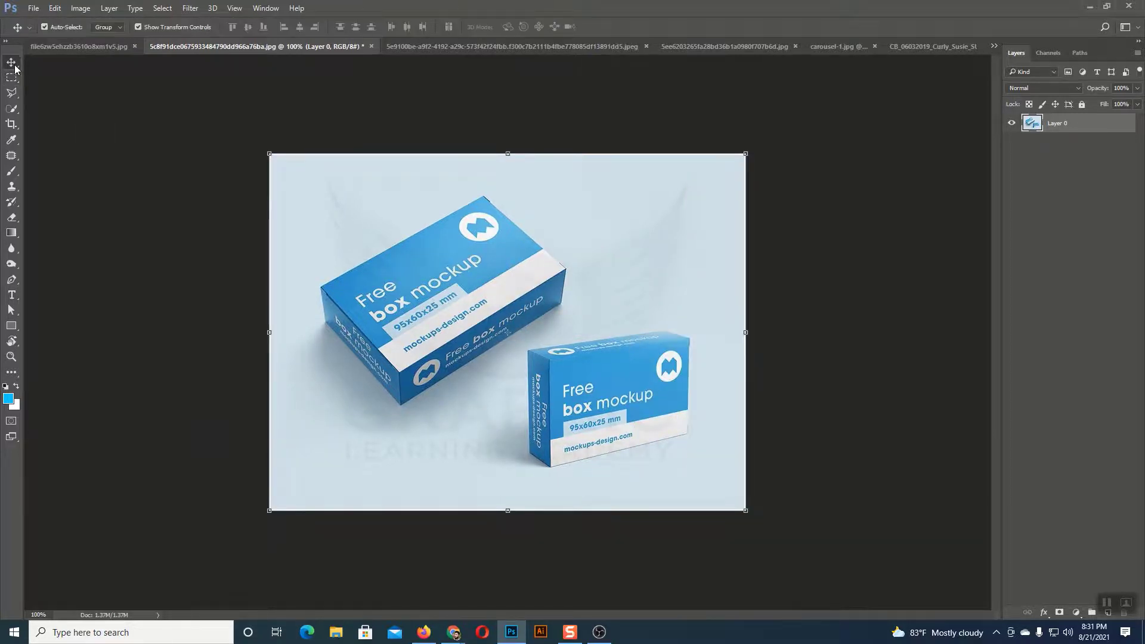
Step: Copy the entire image of the three medicine cartons and paste it into the blue box mockup document as a new layer
click(841, 223)
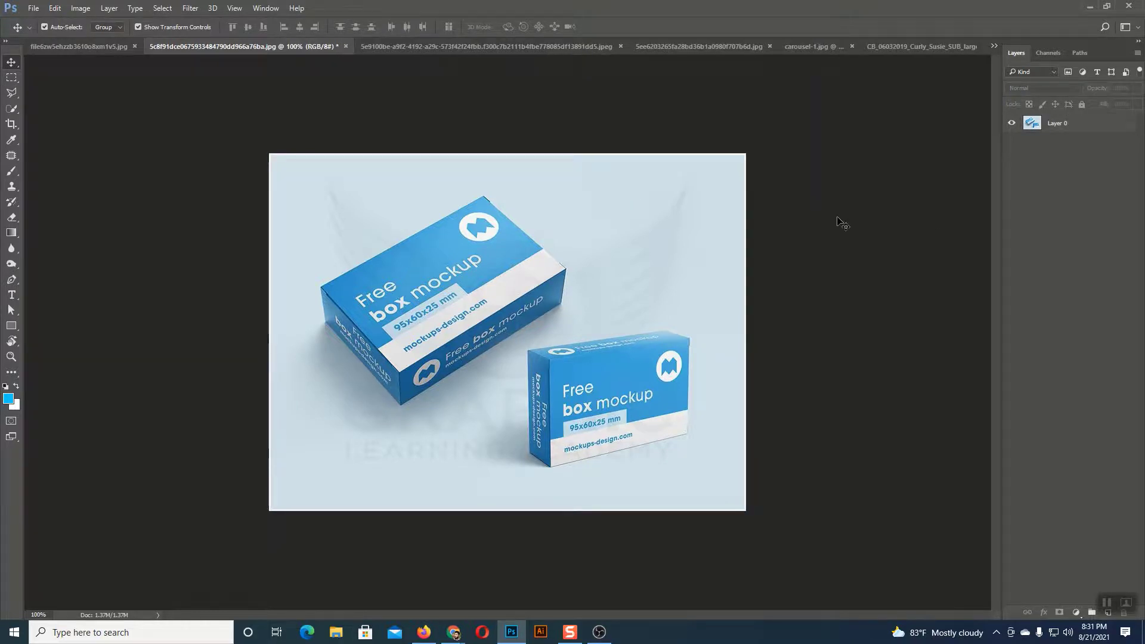
click(1096, 126)
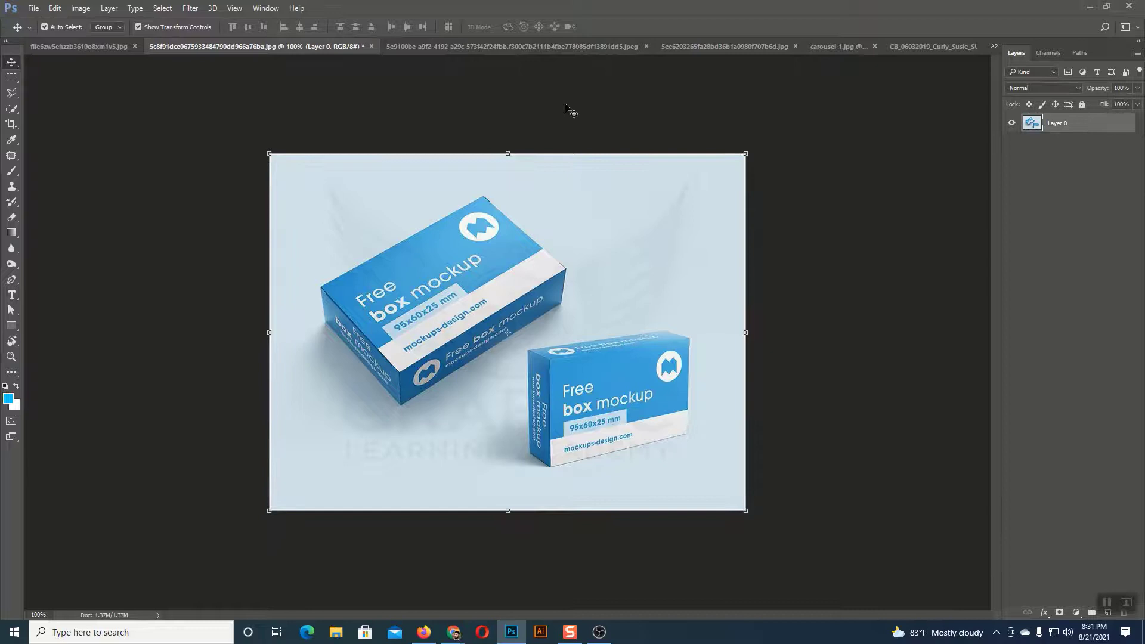
click(448, 45)
click(634, 52)
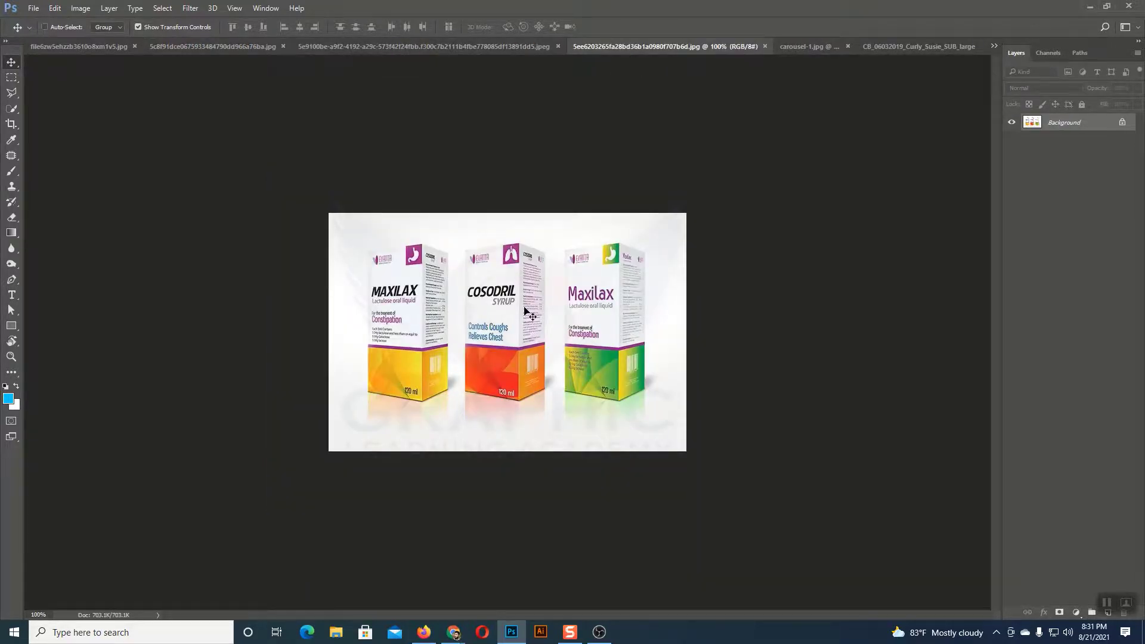
key(ctrl+a)
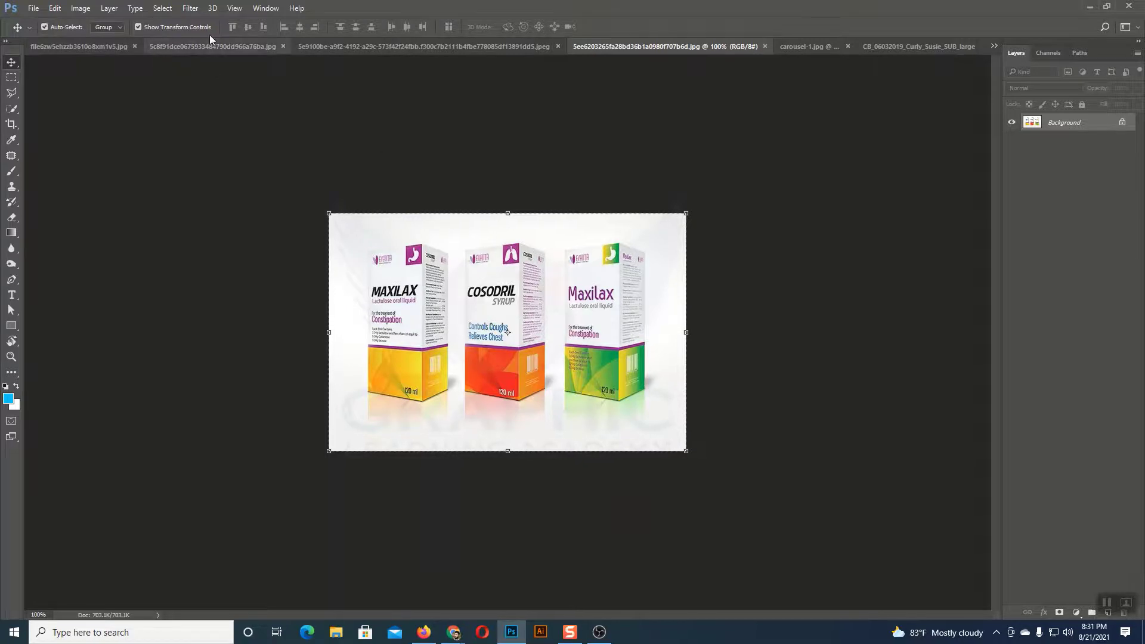
click(212, 45)
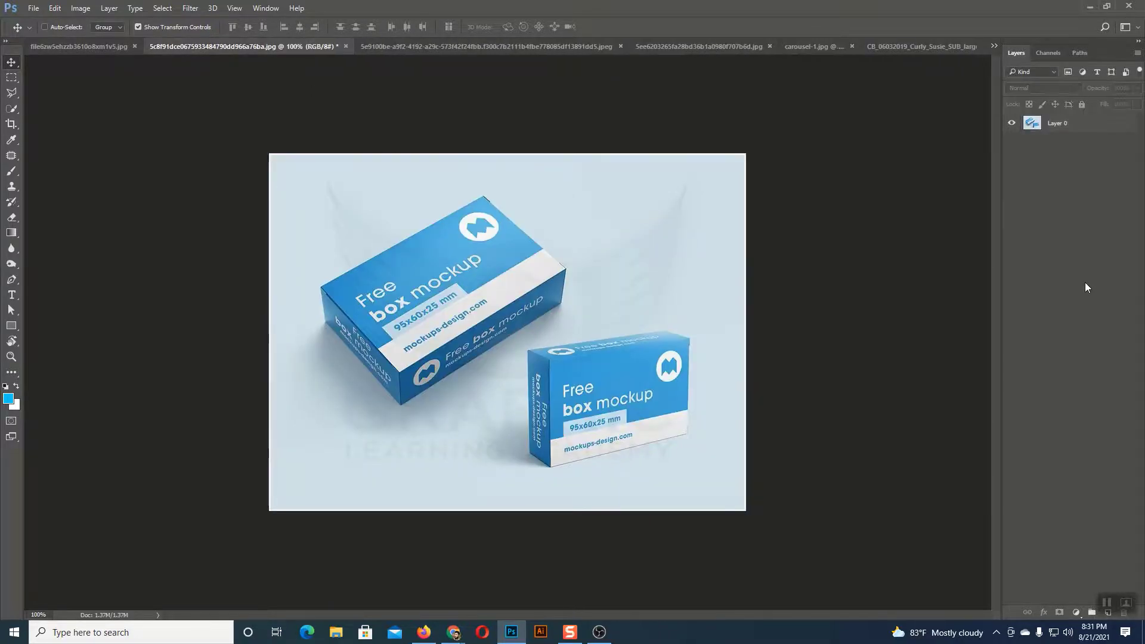
key(ctrl+v)
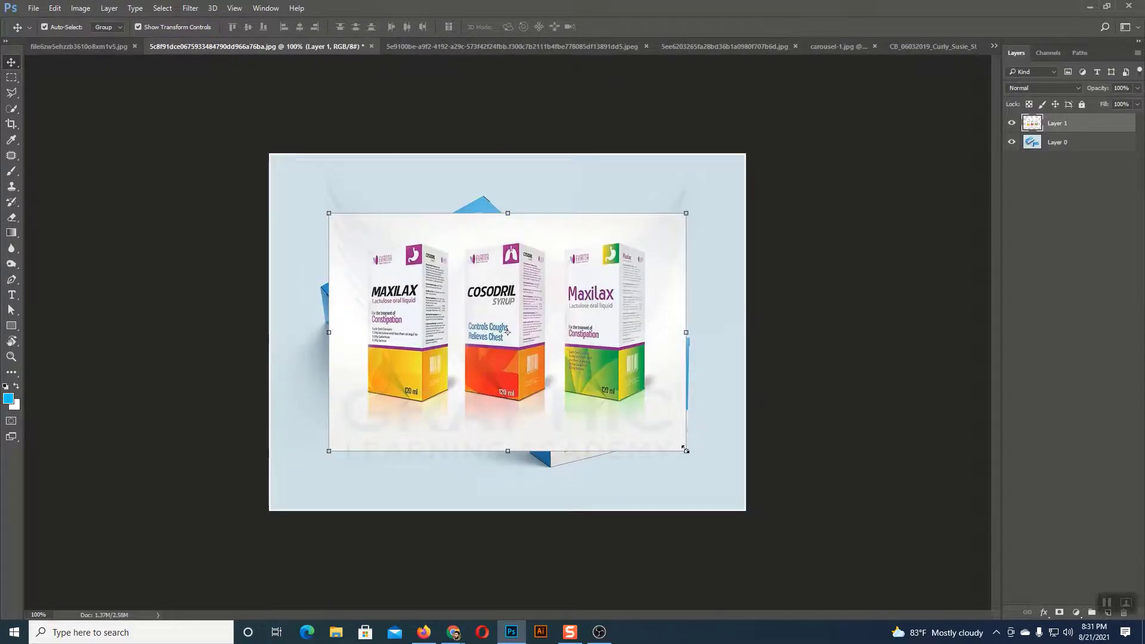
Step: Scale the pasted cartons layer proportionally to about 134.5%, place it beneath the box mockup layer, and select the mockup layer
drag(685, 452, 746, 504)
key(Return)
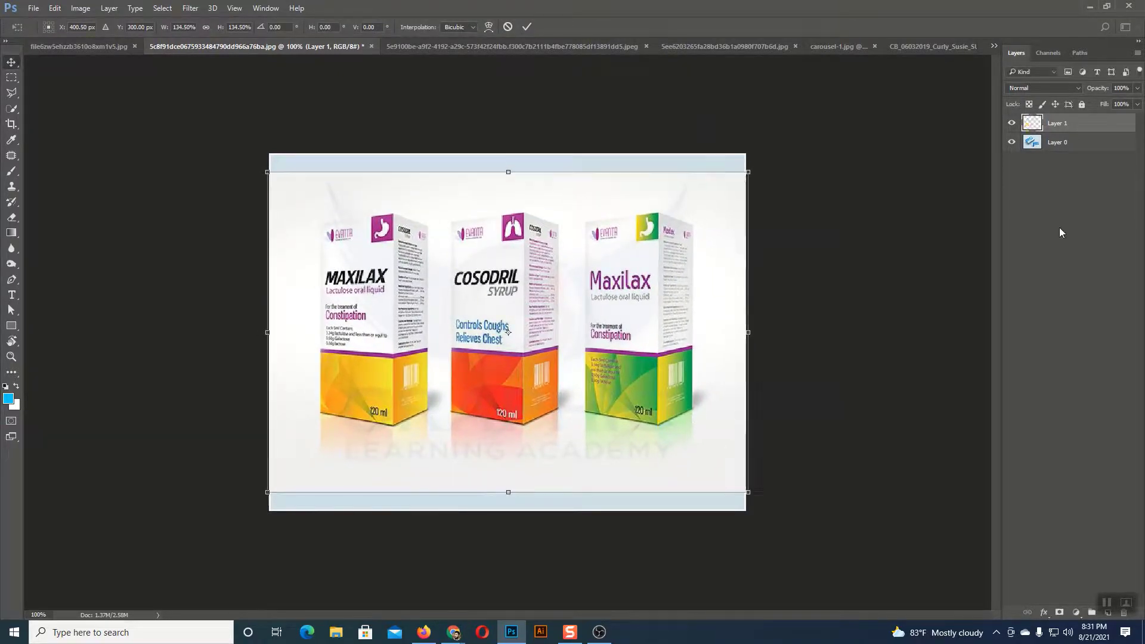
drag(1059, 129, 1058, 156)
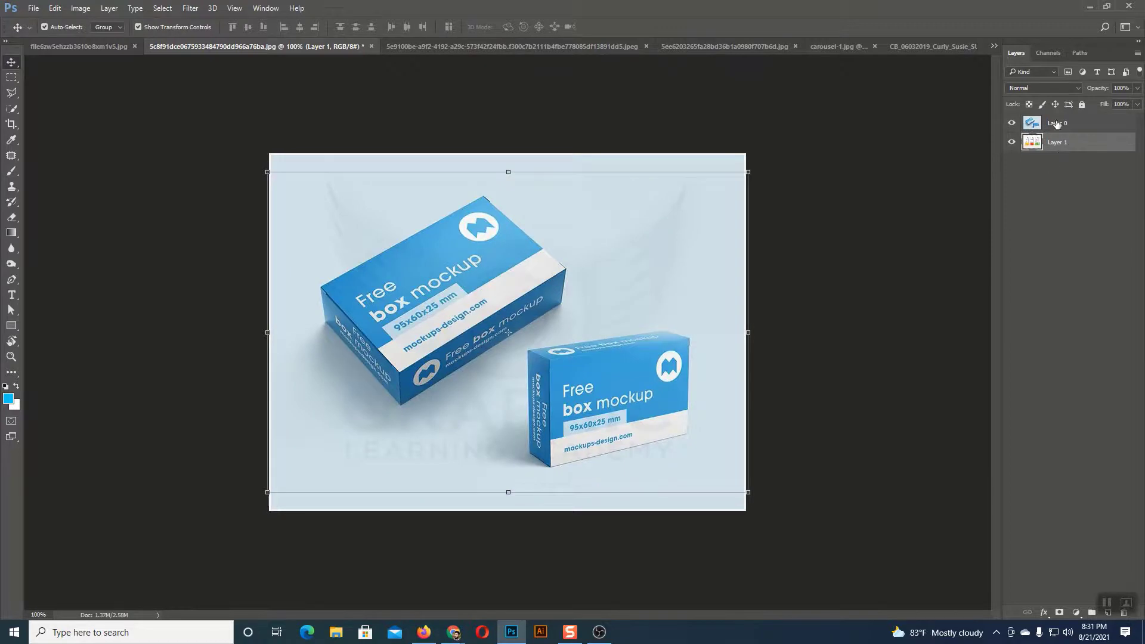
click(1057, 124)
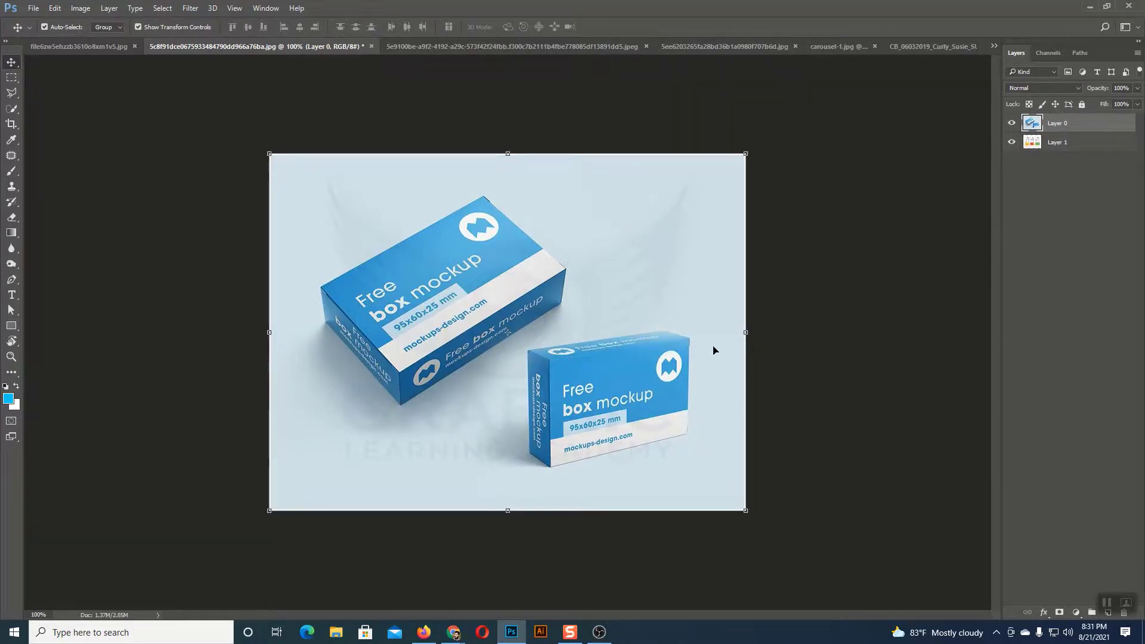
Step: Erase the right part of the mockup layer, including most of the small box, with the Eraser tool, and undo it
click(10, 219)
mouse_move(580, 156)
mouse_down()
mouse_move(584, 494)
mouse_move(626, 471)
mouse_move(626, 227)
mouse_move(632, 394)
mouse_move(644, 298)
mouse_move(632, 167)
mouse_move(650, 221)
mouse_move(714, 155)
mouse_move(741, 325)
mouse_move(736, 521)
mouse_move(588, 491)
mouse_move(691, 451)
mouse_move(706, 200)
mouse_move(710, 440)
mouse_move(851, 379)
mouse_up()
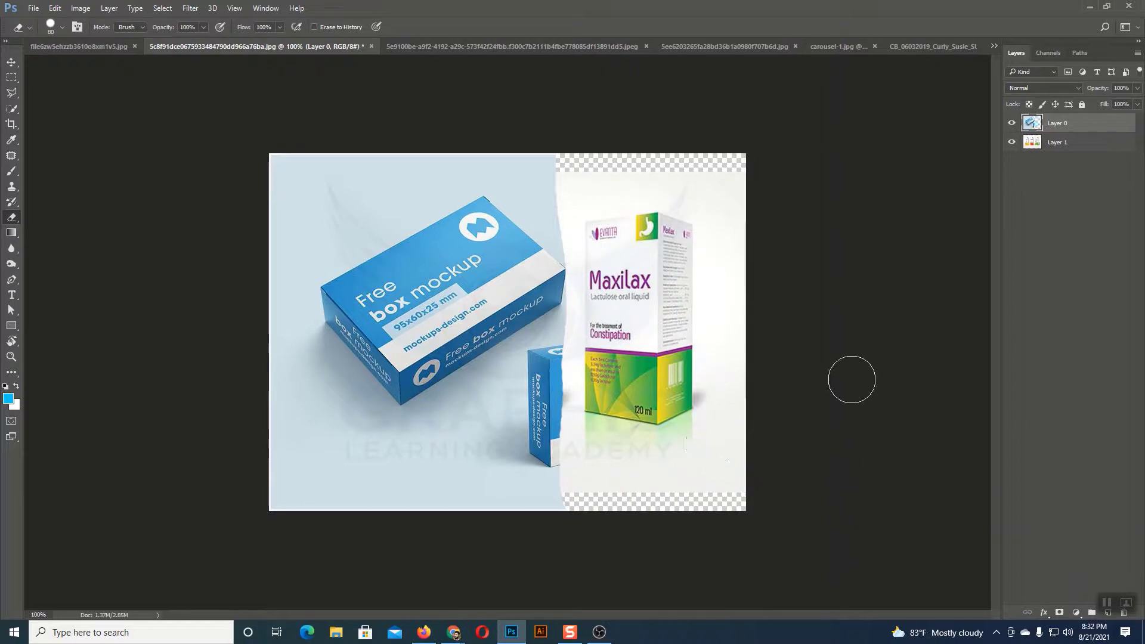
key(ctrl+z)
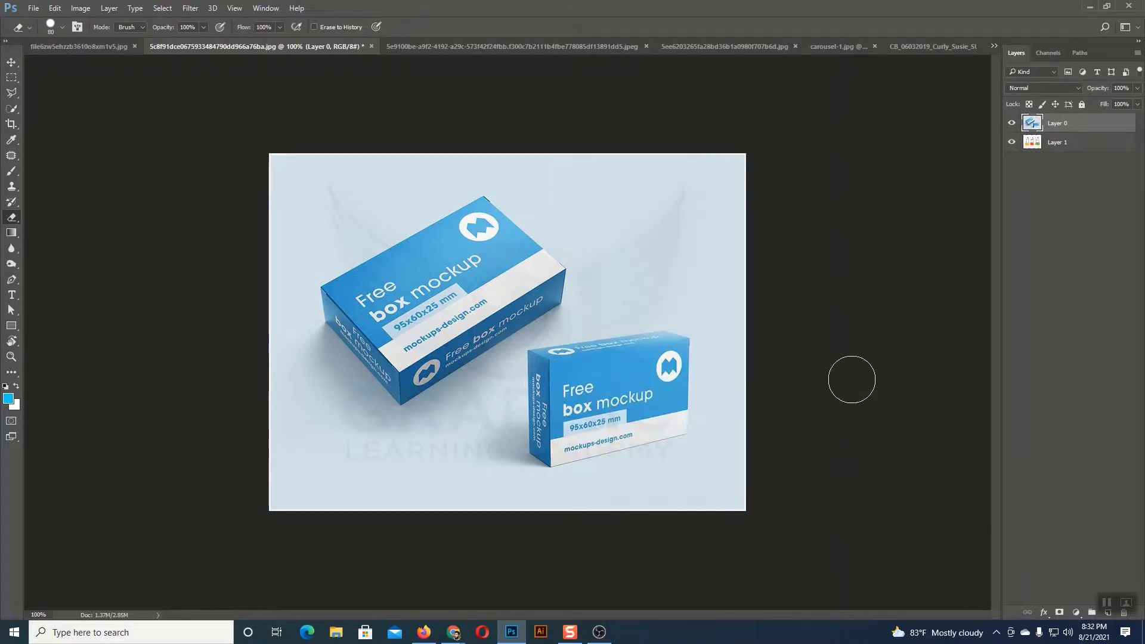
Step: Add a layer mask to the box mockup layer and paint black over its right part, covering the small box
click(1060, 609)
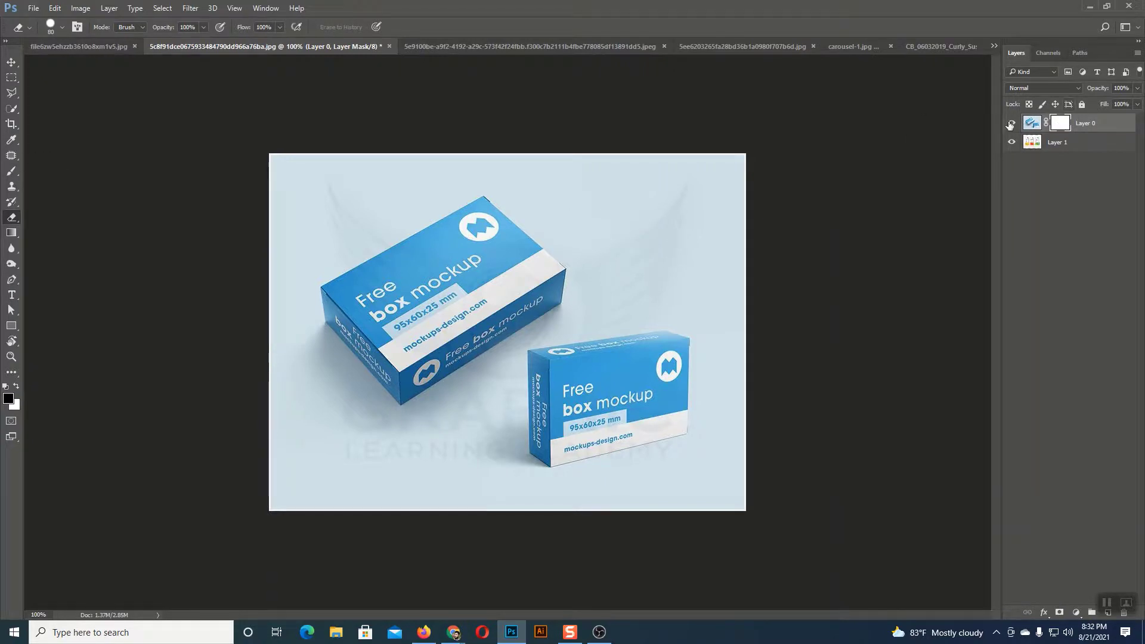
click(11, 171)
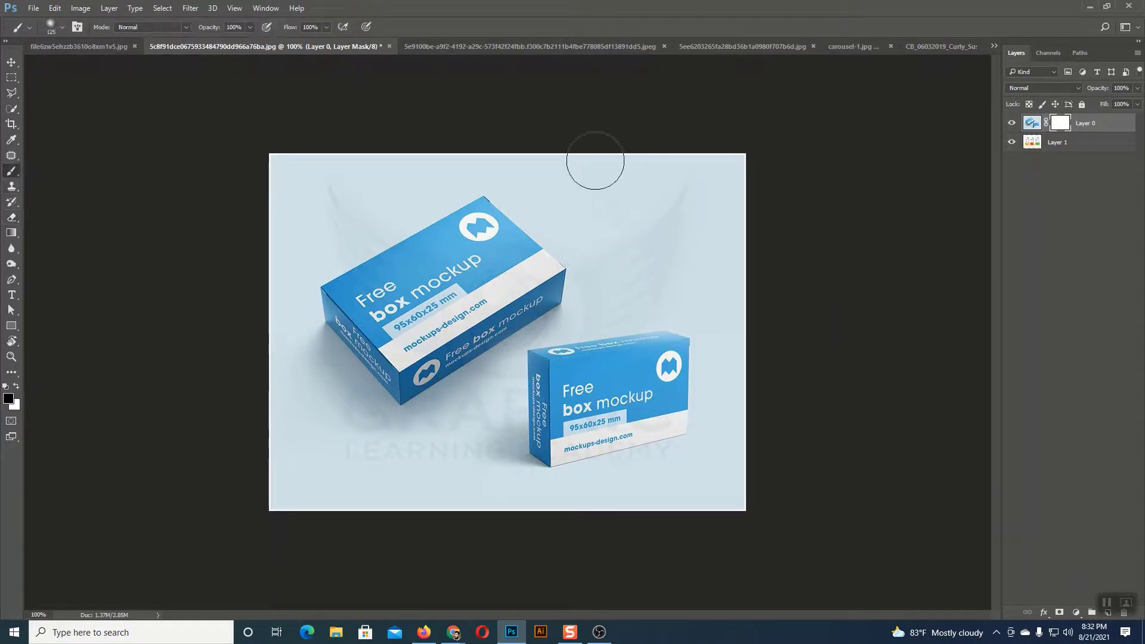
mouse_move(596, 164)
mouse_down()
mouse_move(613, 431)
mouse_move(659, 159)
mouse_move(684, 432)
mouse_move(743, 483)
mouse_move(743, 549)
mouse_move(669, 536)
mouse_move(574, 95)
mouse_move(547, 546)
mouse_move(592, 215)
mouse_up()
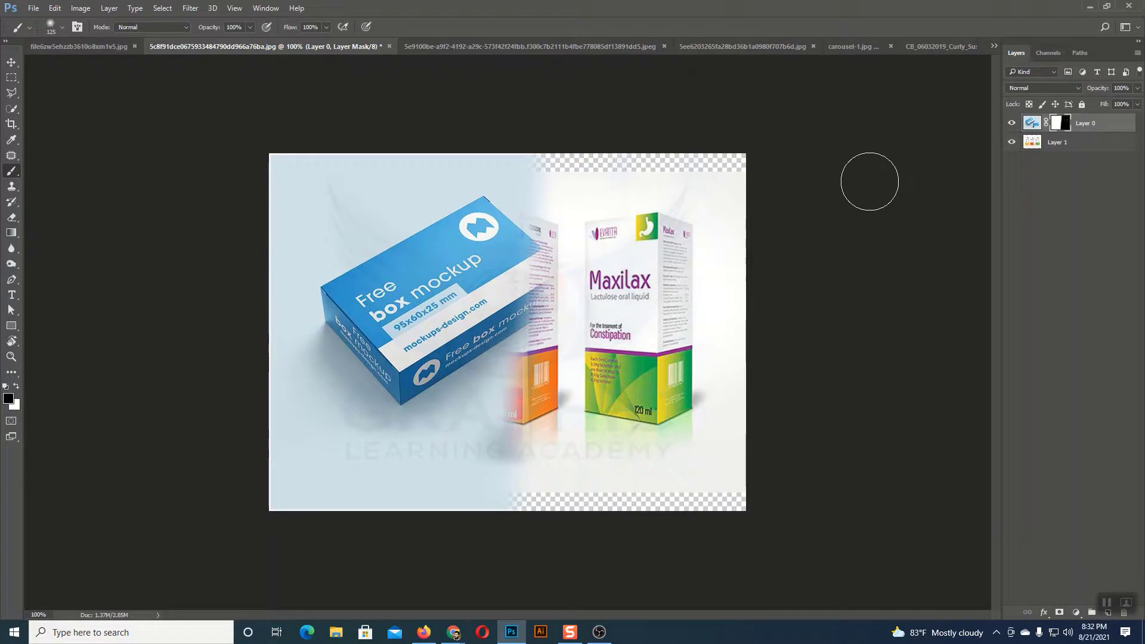
Step: Clear the painting from the mockup layer's mask, undo adding the mask, and return to the Move tool
key(ctrl+BackSpace)
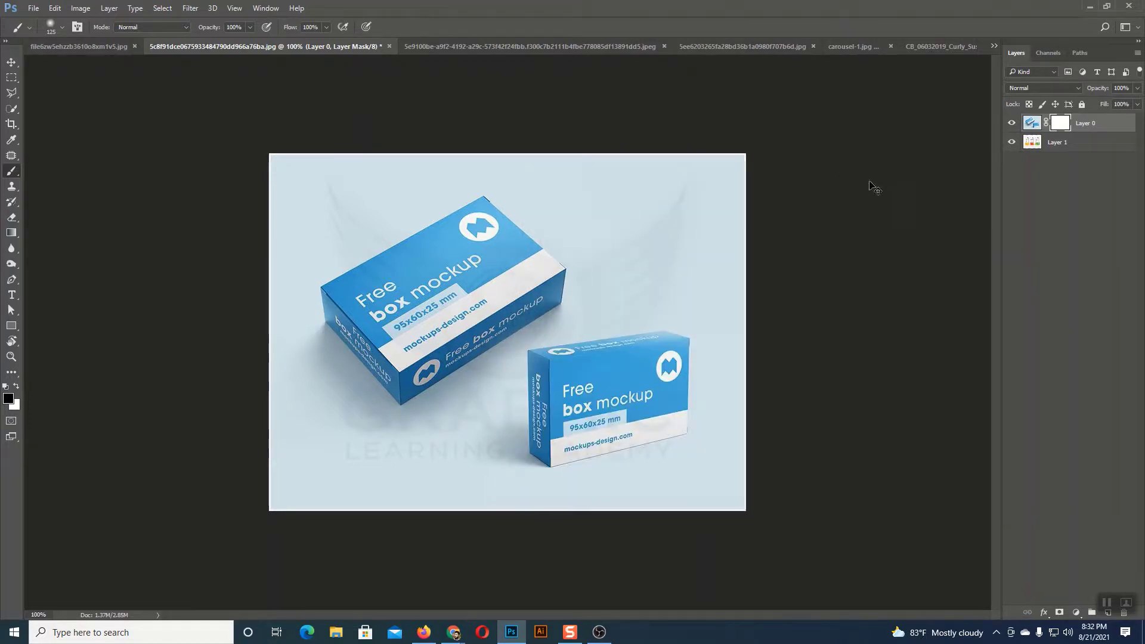
key(ctrl+alt+z)
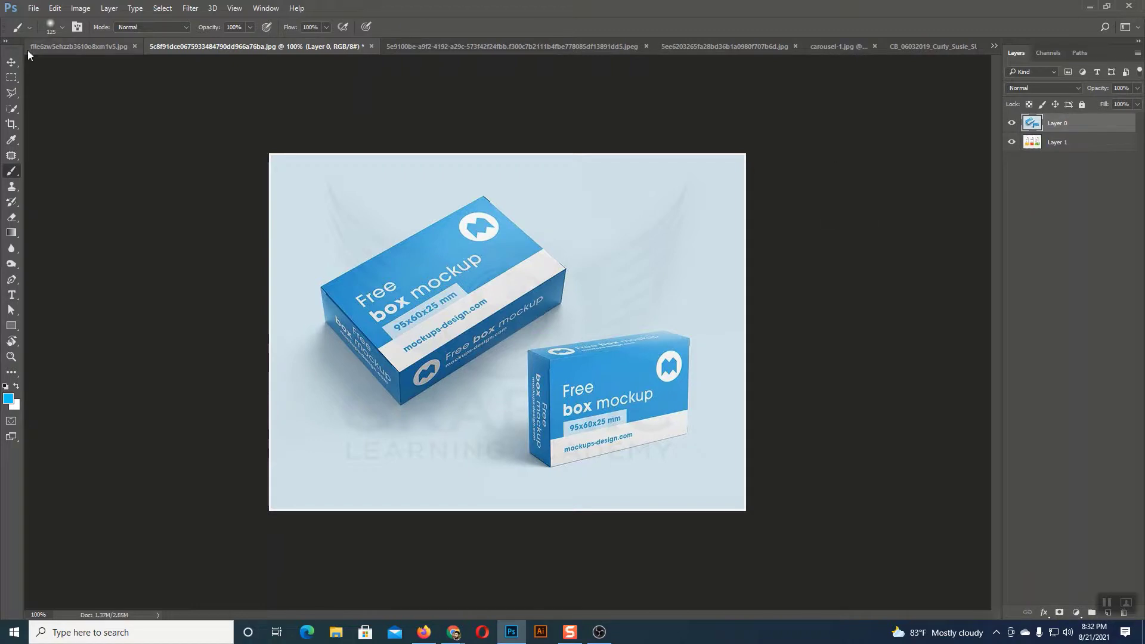
click(12, 62)
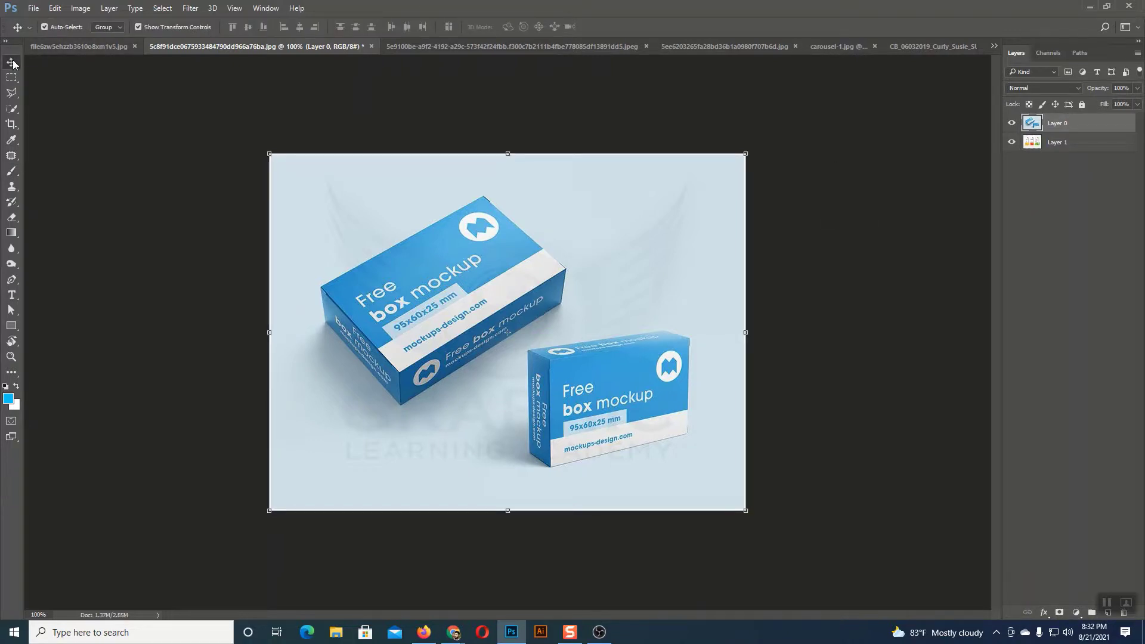